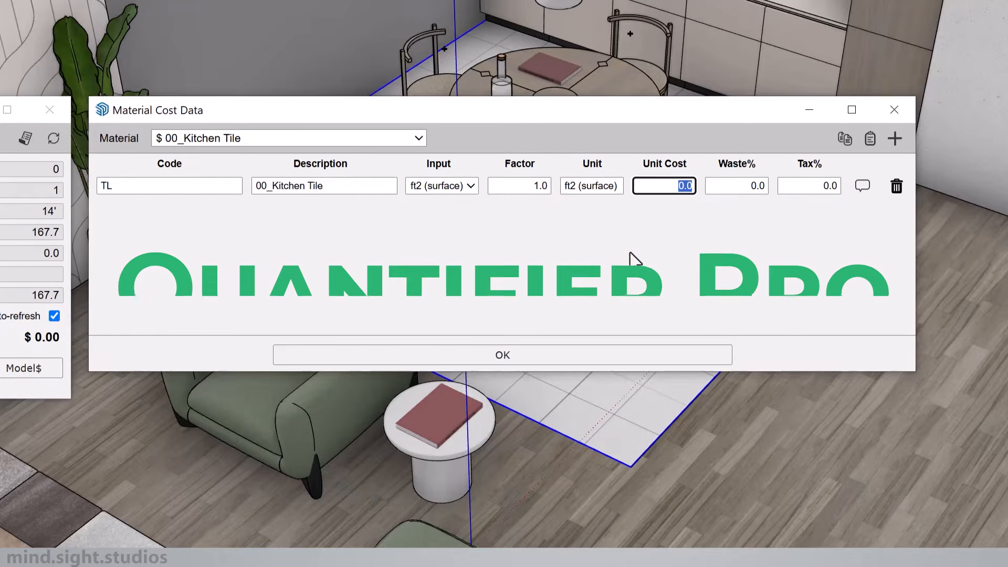
Step: Set the unit cost of the 00_Kitchen Tile material to 7 and generate the Cost Detail Report for the whole selected model
type("7")
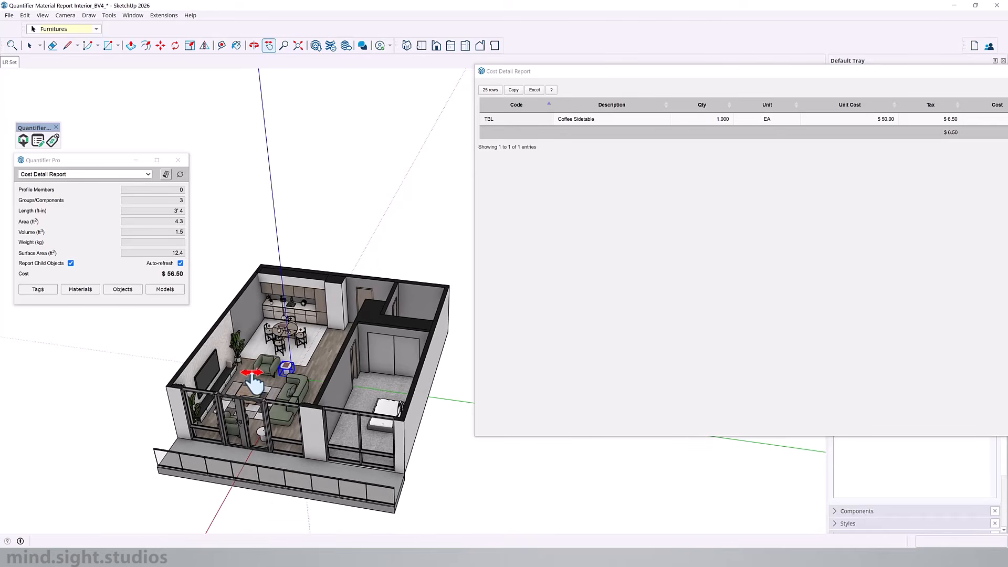
left_click_drag(472, 221, 198, 473)
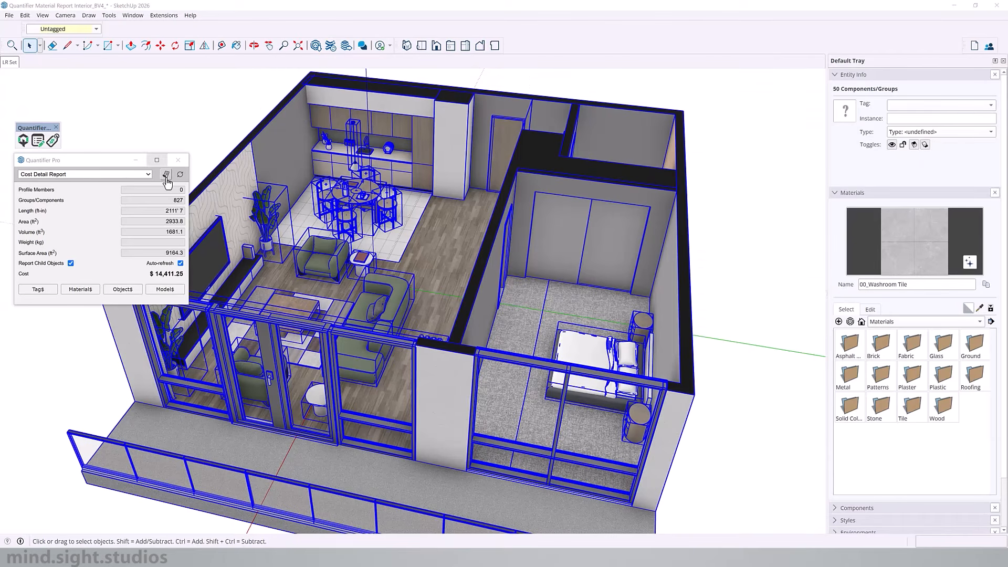
left_click(166, 177)
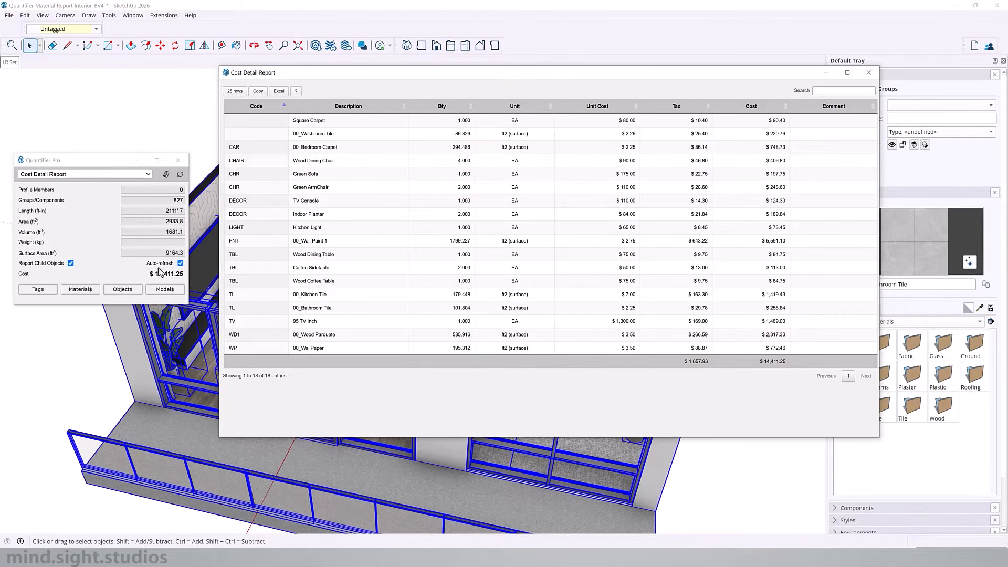
left_click(157, 273)
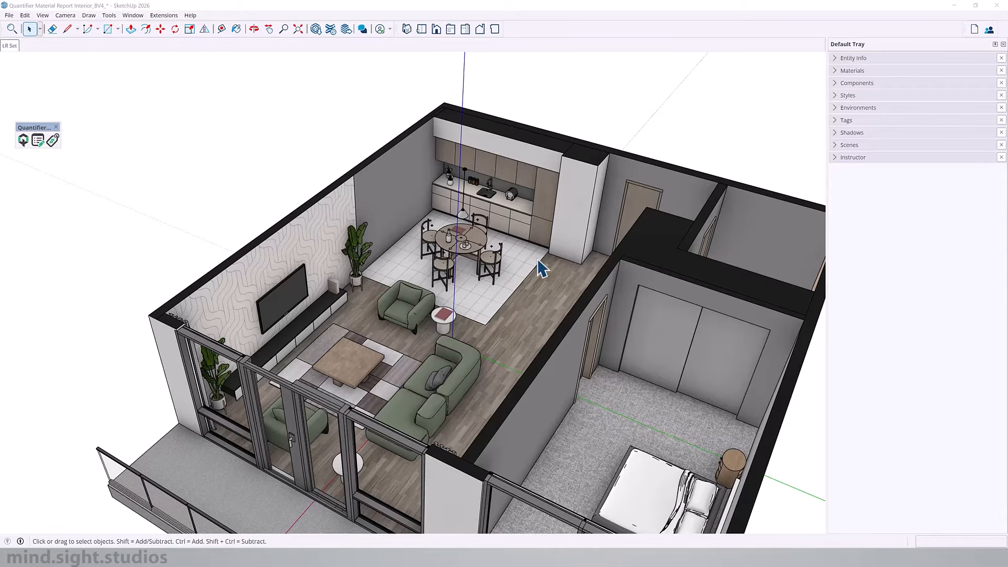
Step: Open the main Quantifier dialog and review the available report types, keeping Cost Summary Report selected
left_click(24, 140)
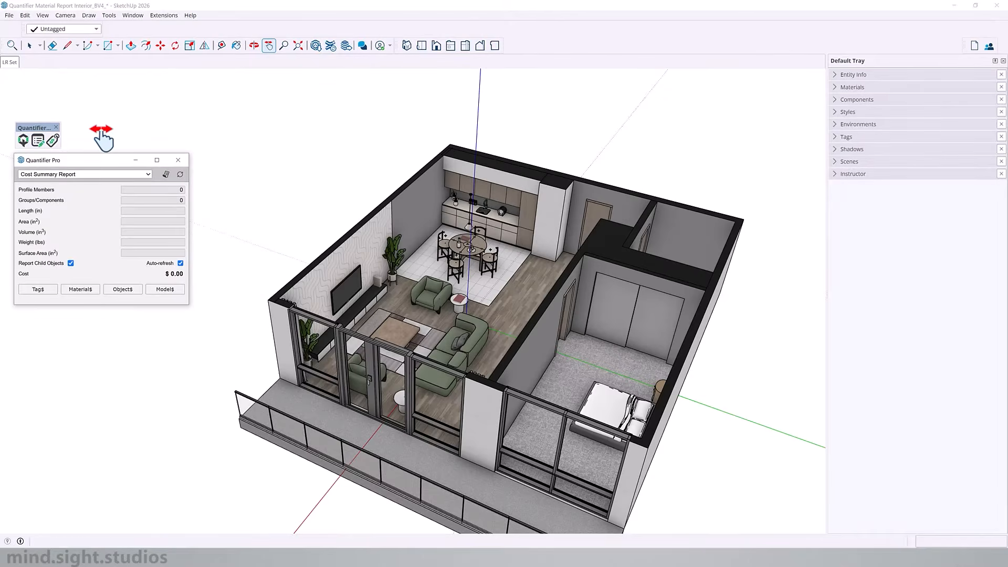
left_click(101, 131)
key("space")
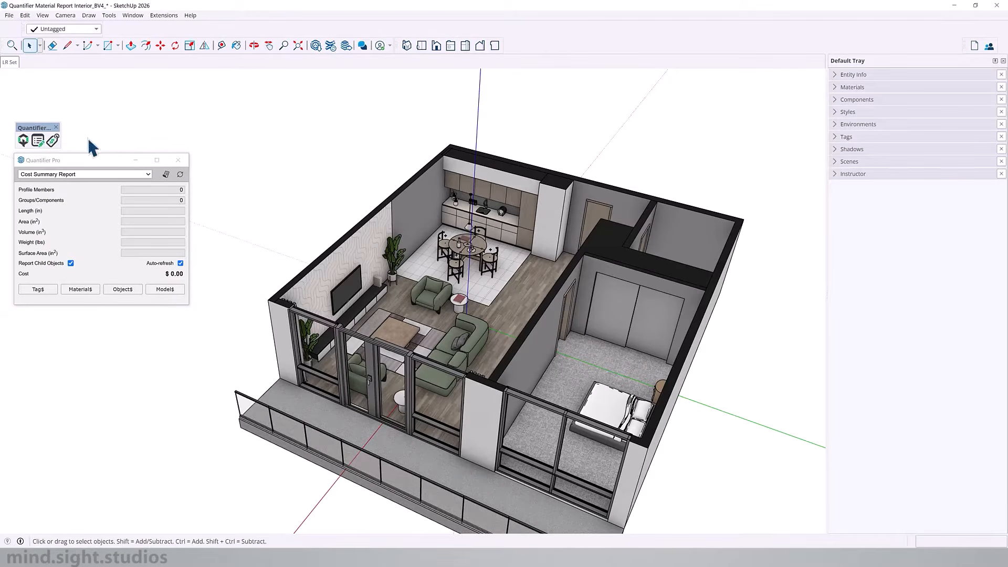
left_click(137, 174)
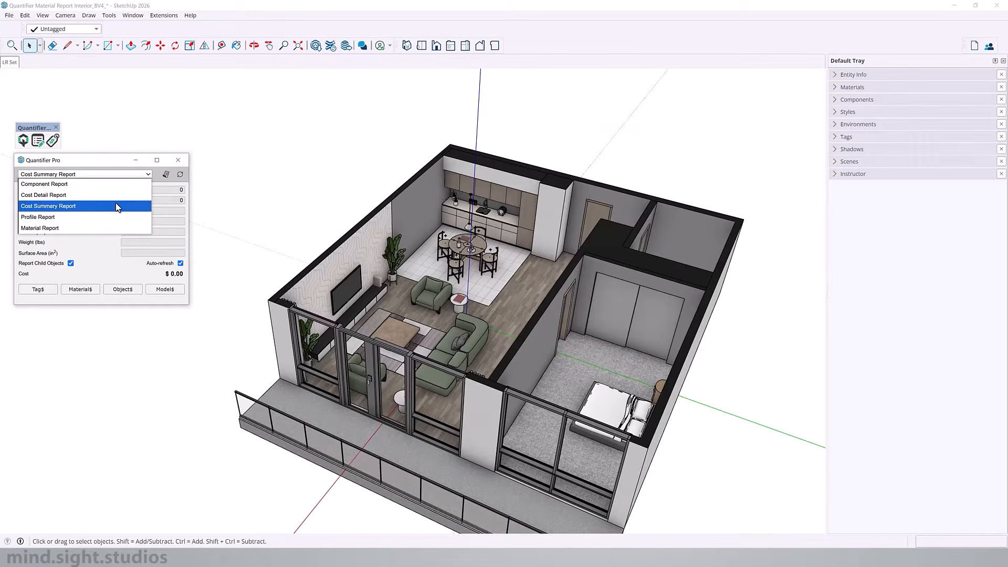
left_click(115, 253)
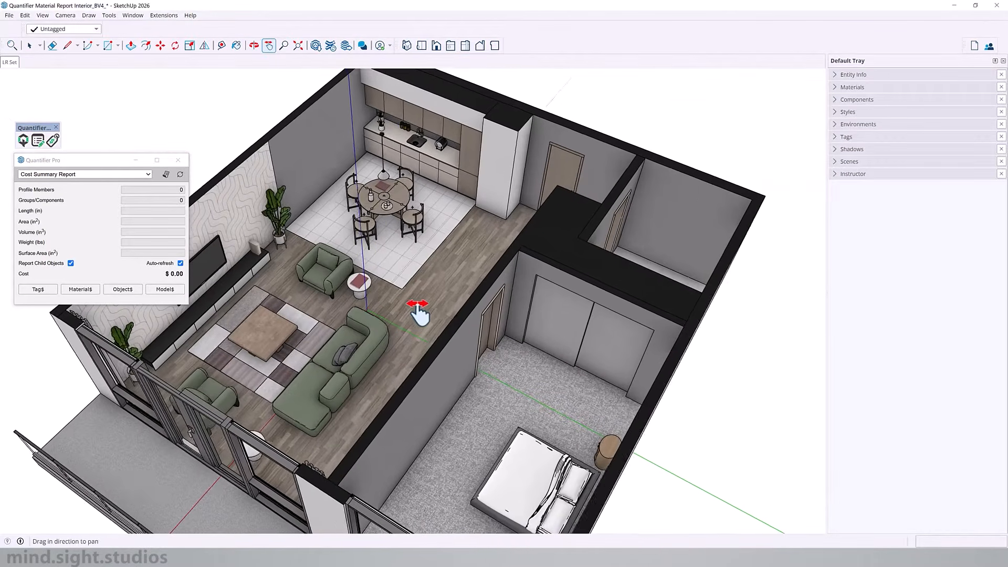
Step: Check the tags inside the Floor Materials folder by hiding and reshowing each one in turn
middle_click_drag(416, 304, 392, 374)
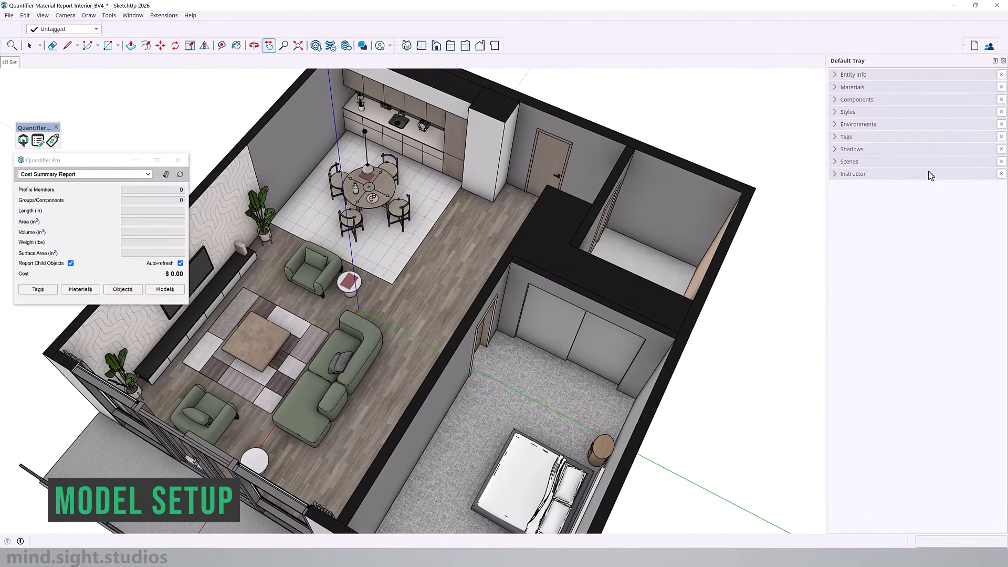
left_click(848, 138)
left_click(849, 179)
left_click(837, 187)
left_click(837, 186)
left_click(837, 195)
left_click(836, 195)
left_click(836, 203)
left_click(836, 203)
left_click(837, 211)
left_click(837, 210)
left_click(849, 179)
Step: Check which objects the Furnitures and Decors & Items tags control by hiding and reshowing them
middle_click_drag(416, 239, 357, 226)
scroll(357, 226, "up", 3)
left_click(836, 203)
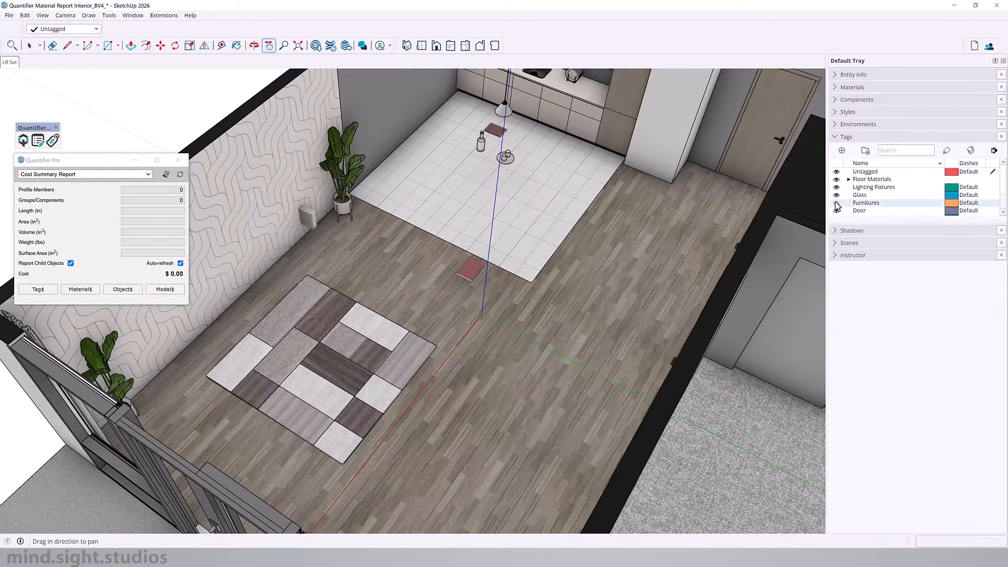
left_click(837, 203)
scroll(844, 202, "down", 1)
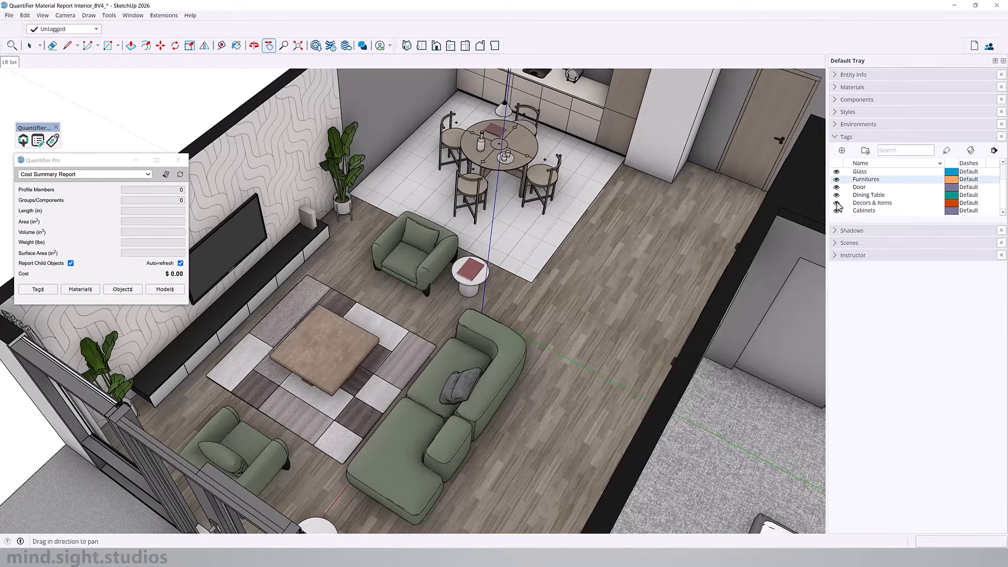
left_click(837, 203)
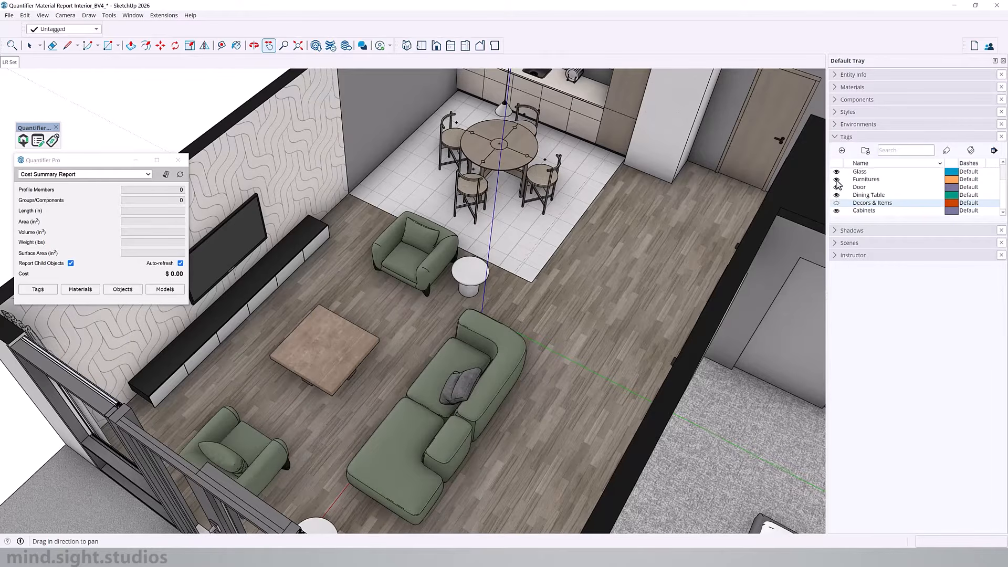
left_click(837, 180)
scroll(837, 187, "up", 3)
left_click(837, 187)
middle_click_drag(526, 273, 225, 234)
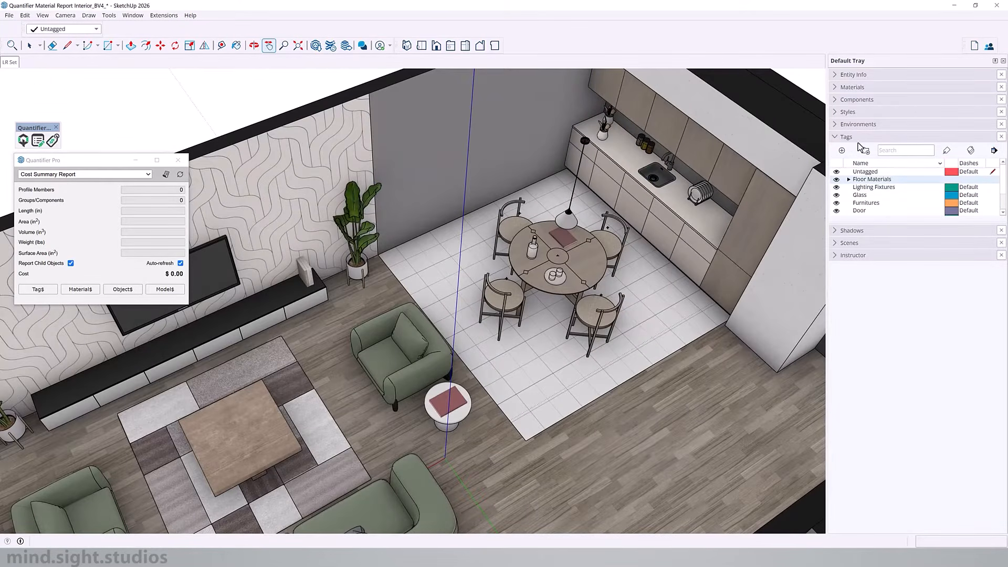
Step: Sample the patterned wallpaper, grey wall paint, wood parquet floor and bedroom carpet to check their material names
left_click(861, 137)
left_click(861, 90)
middle_click_drag(406, 178, 400, 174)
key("b")
left_click(332, 169, "alt")
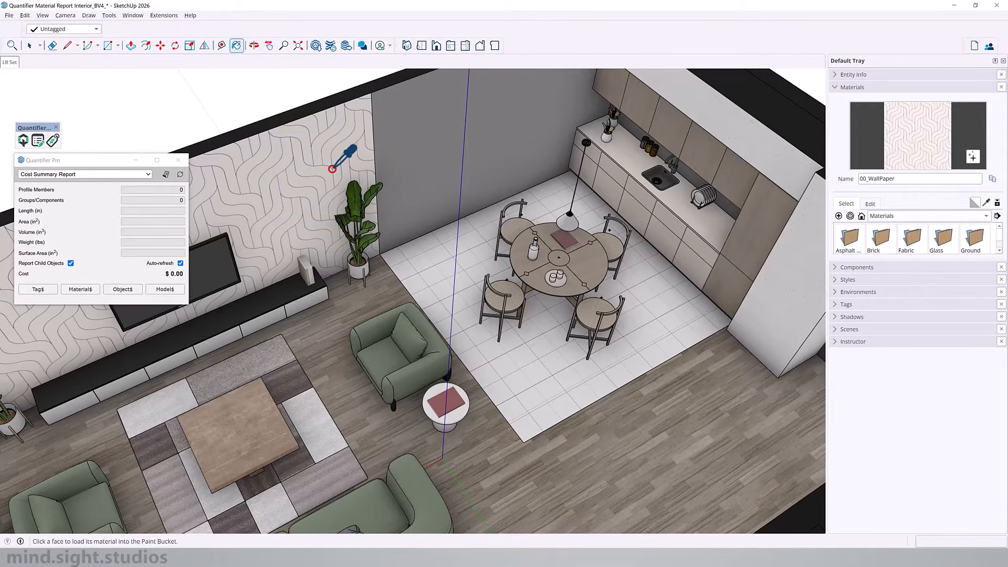
left_click(414, 134, "alt")
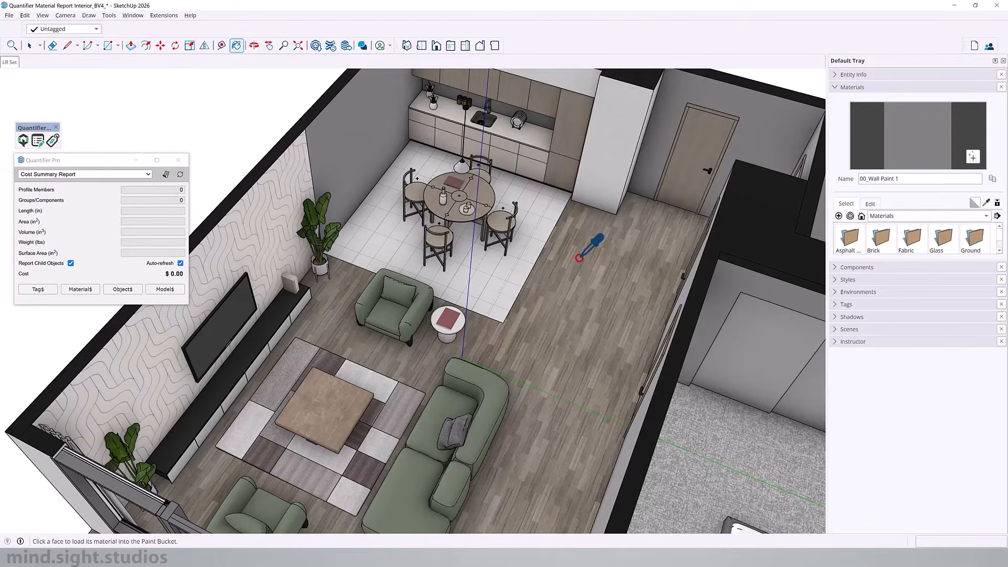
left_click(575, 259, "alt")
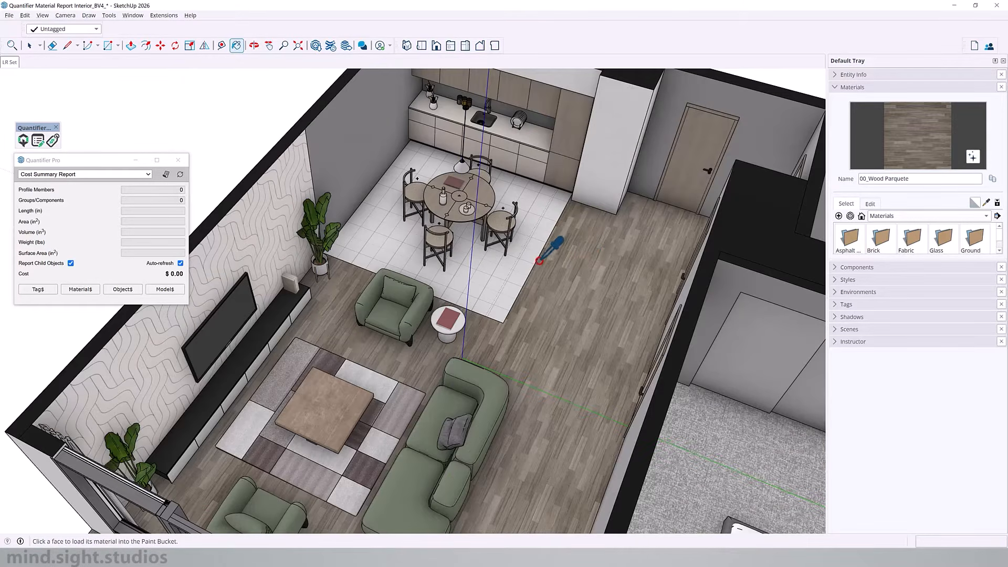
scroll(423, 284, "down", 3)
scroll(570, 360, "up", 4)
left_click(571, 361, "alt")
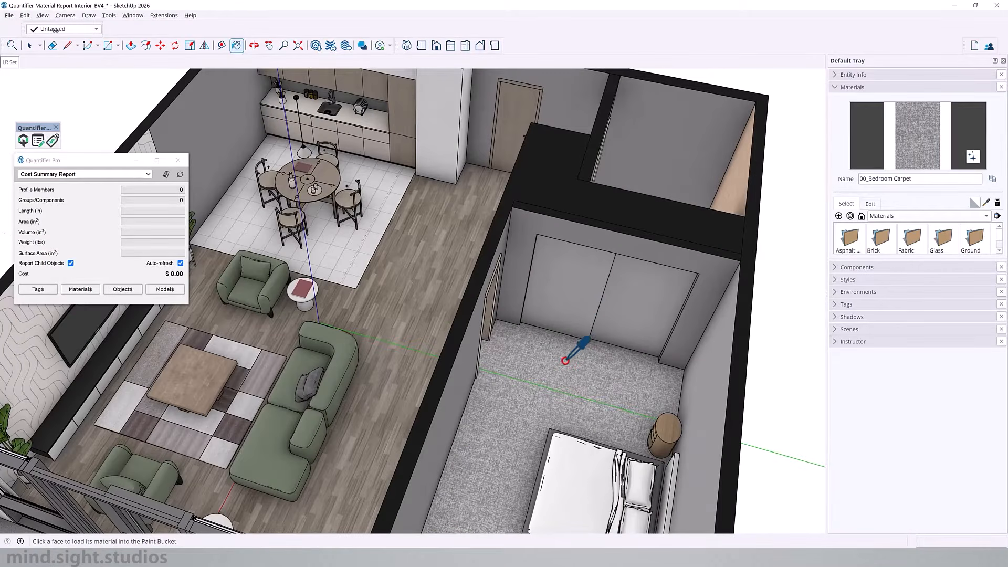
left_click_drag(377, 301, 300, 312)
key("space")
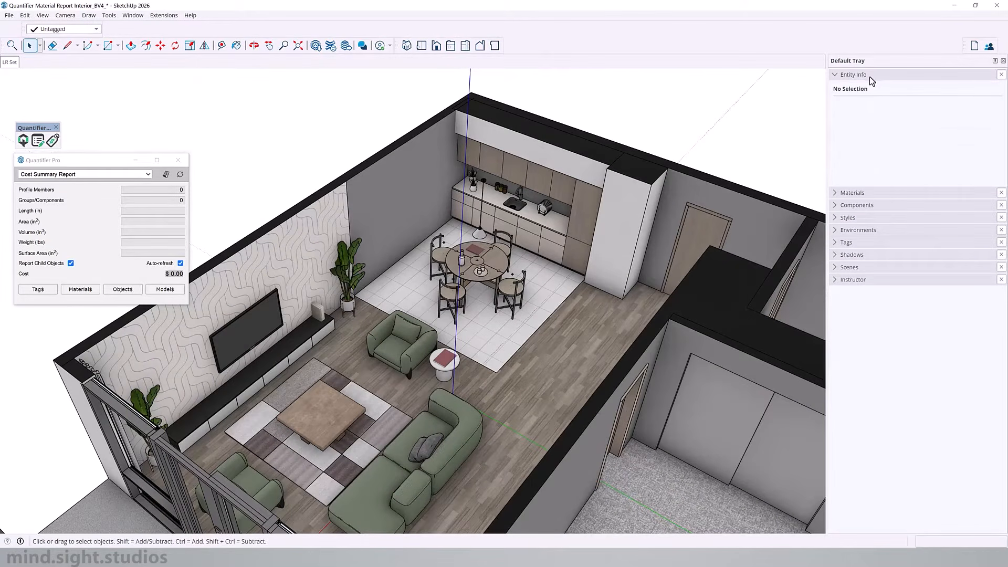
left_click(870, 76)
key("o")
mouse_move(338, 331)
left_mouse_down()
mouse_move(323, 323)
mouse_move(328, 331)
left_mouse_up()
key("space")
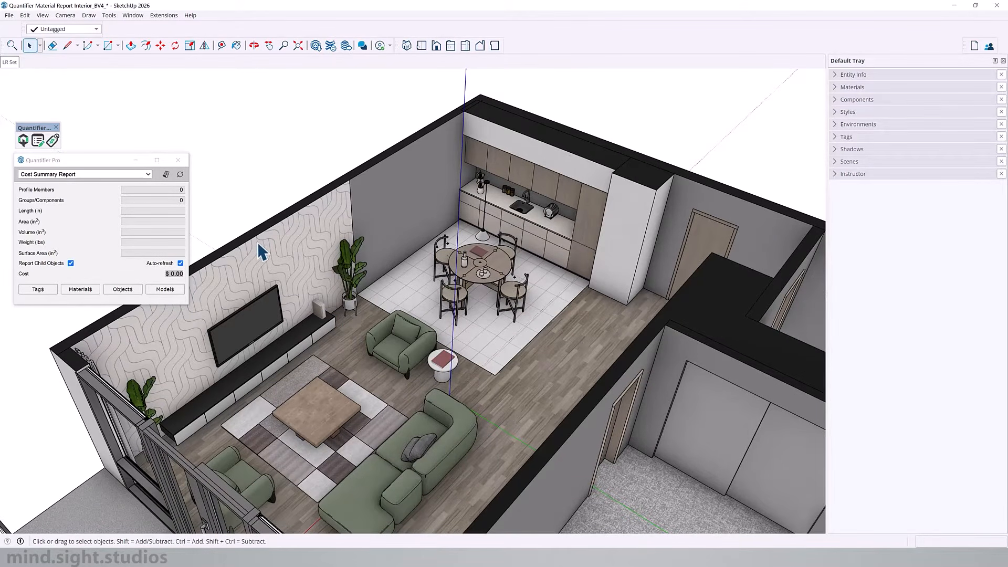
Step: Open the Quantifier report settings and set the Width, Height and Length units to Feet-Inches
left_click(38, 141)
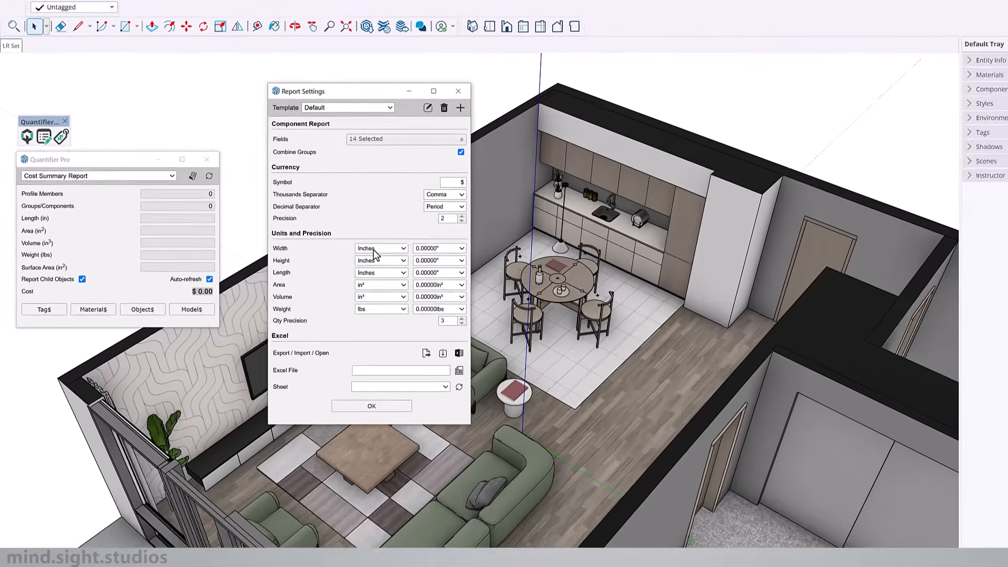
left_click(326, 237)
left_click(508, 403)
left_click(525, 297)
left_click(512, 419)
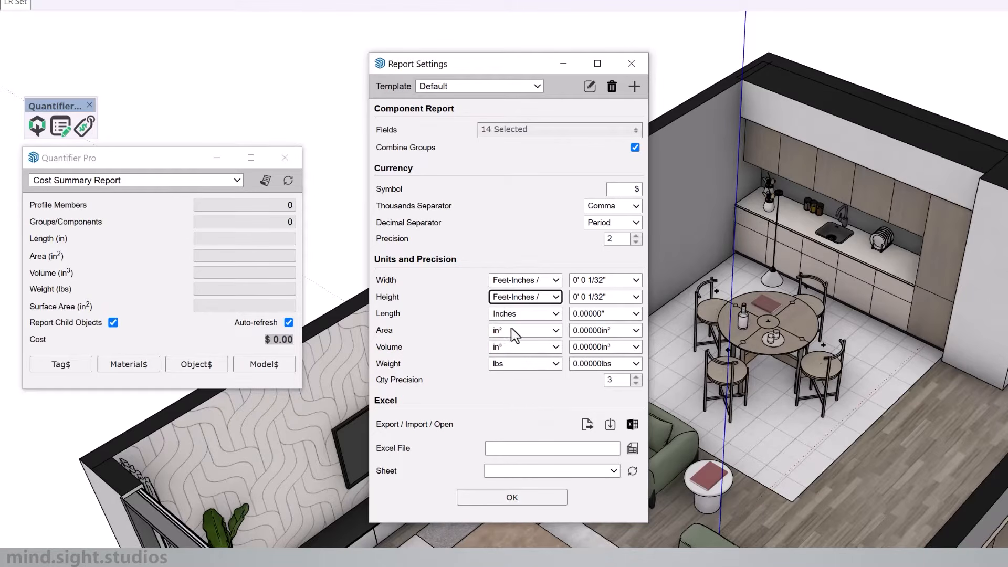
left_click(520, 315)
left_click(507, 452)
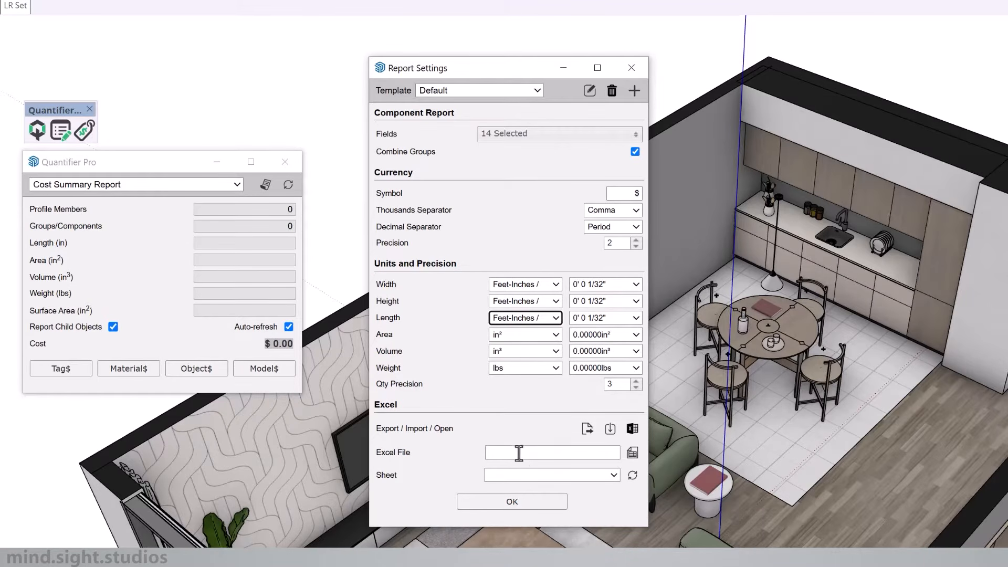
Step: Set the report units to ft² for Area, ft³ for Volume and kg for Weight
left_click(533, 339)
left_click(520, 368)
left_click(524, 354)
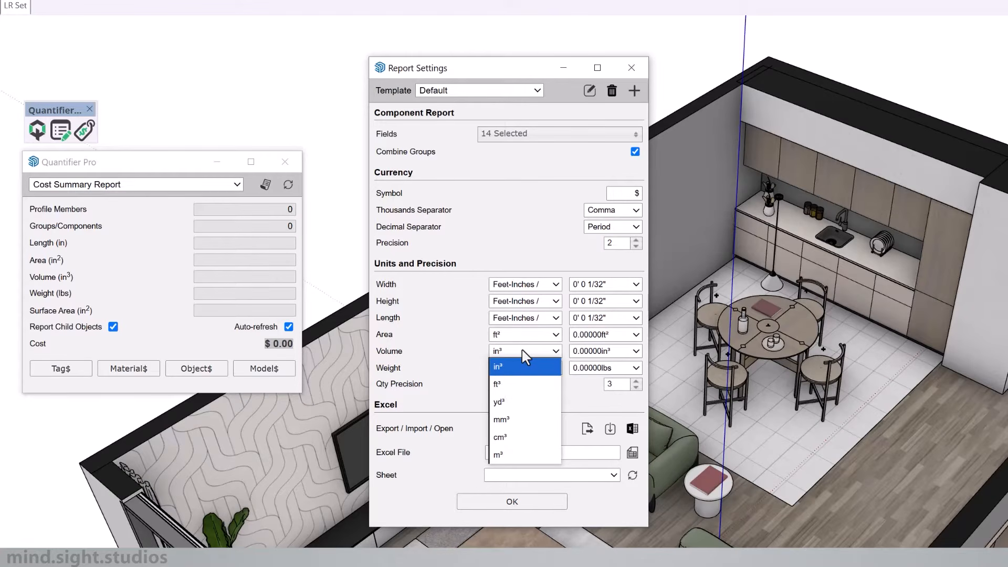
left_click(509, 384)
left_click(512, 368)
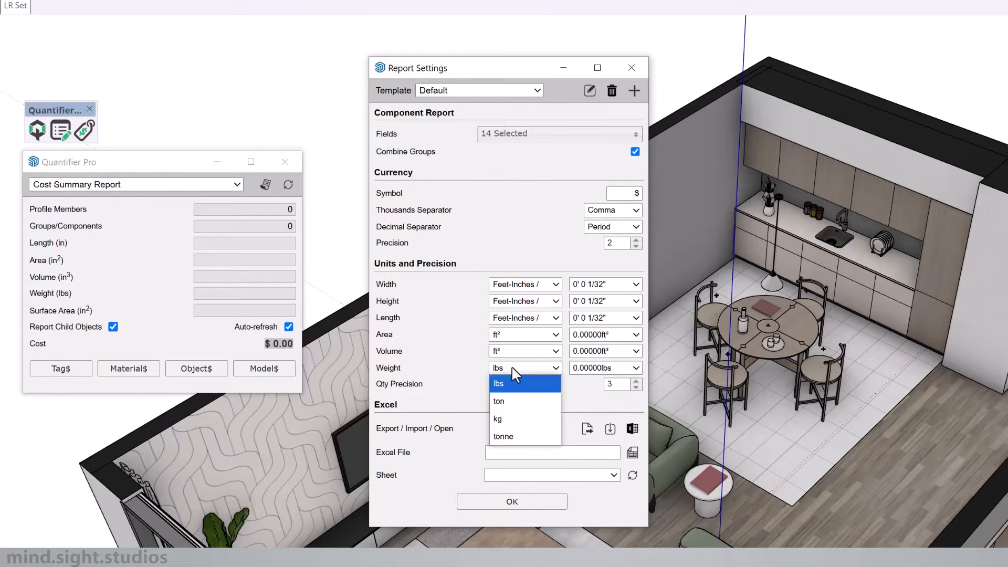
left_click(508, 418)
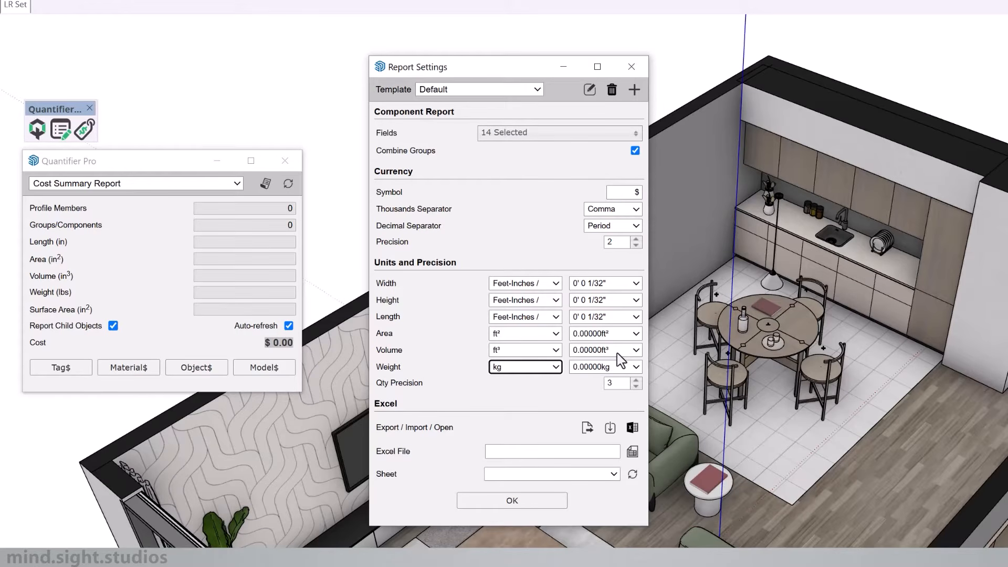
Step: Set the precision of Width, Height and Length to whole inches (0' 0")
left_click(609, 291)
left_click(599, 298)
left_click(603, 300)
left_click(599, 315)
left_click(606, 316)
left_click(604, 332)
Step: Set the precision of Area, Volume and Weight to one decimal place and accept the report settings
left_click(620, 333)
left_click(588, 366)
left_click(609, 350)
left_click(586, 384)
left_click(609, 367)
left_click(569, 405)
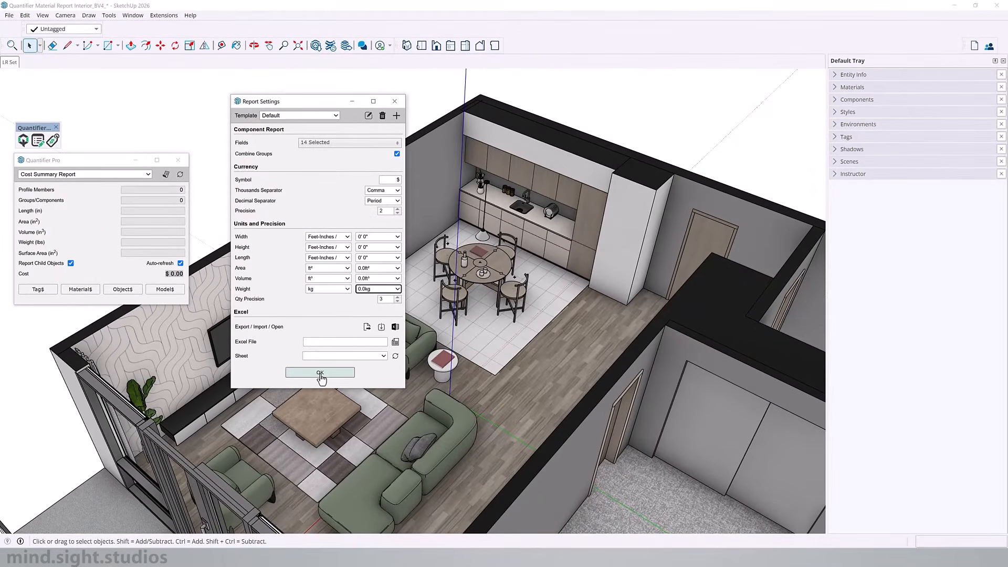
left_click(512, 500)
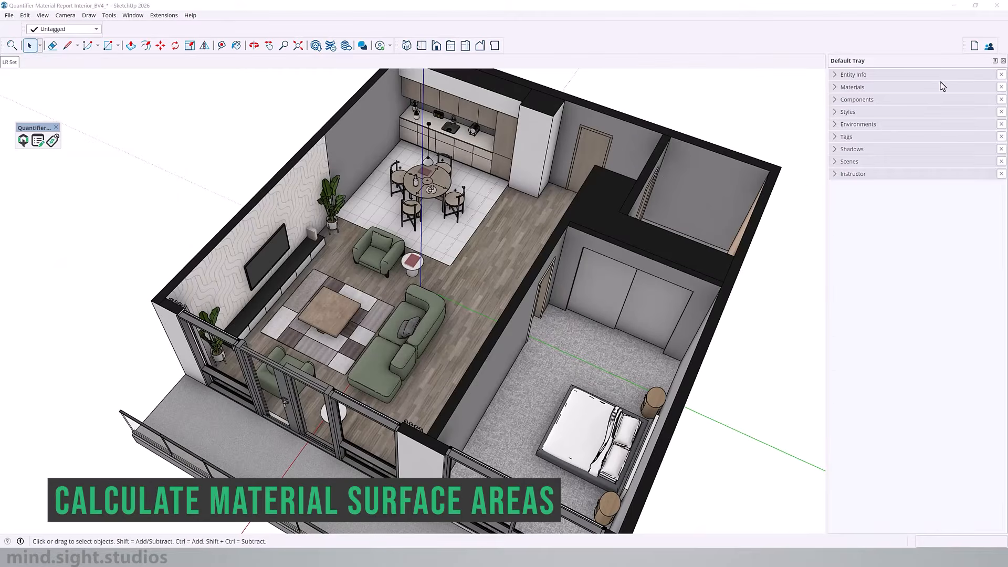
Step: Read the kitchen tile face's area in Entity Info from inside its group, and exit the group
left_click(891, 77)
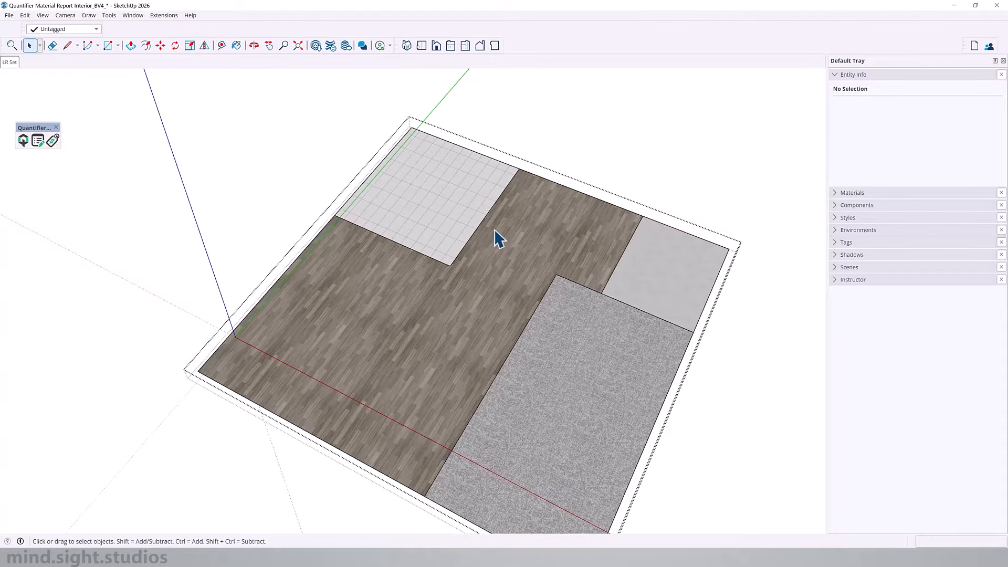
double_click(448, 211)
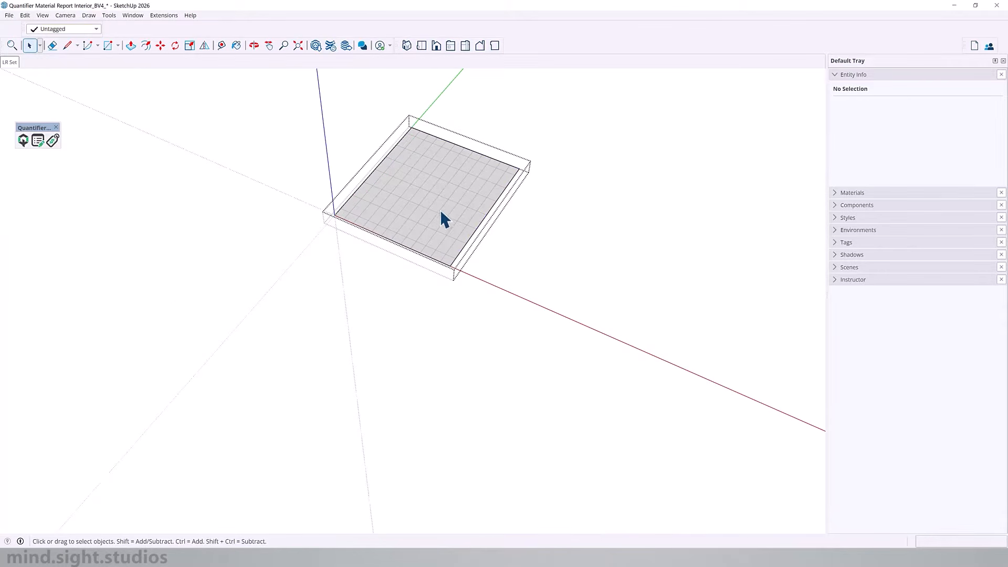
left_click(438, 211)
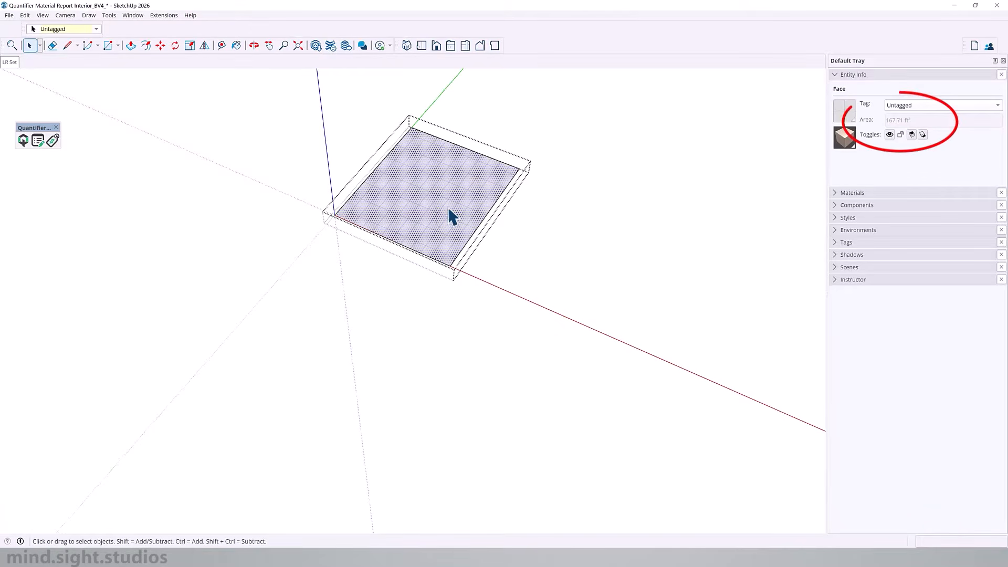
middle_click(488, 162)
key("Escape")
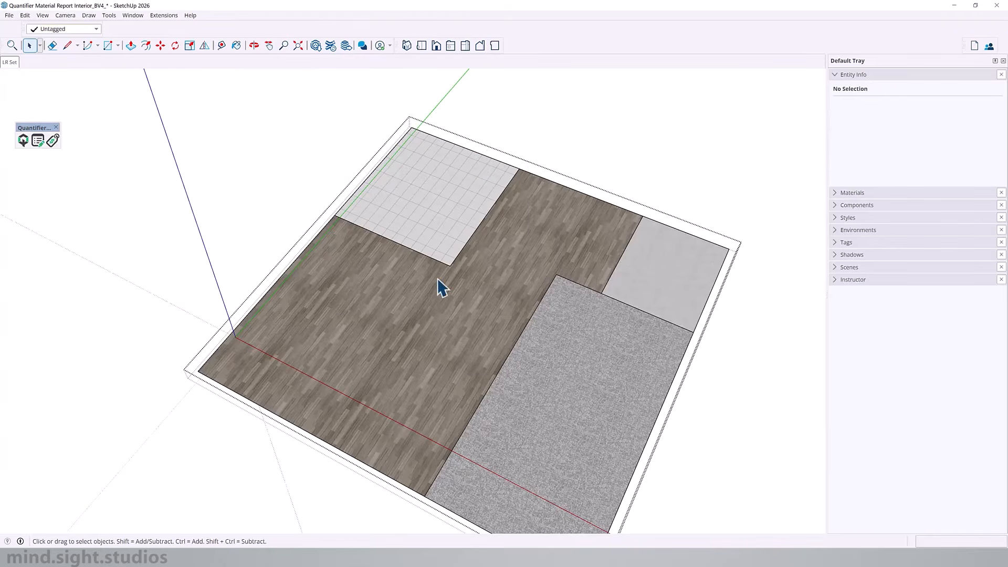
Step: Inspect the kitchen tile, wood floor, washroom tile and bedroom carpet groups one by one in Entity Info
left_click(444, 231)
left_click(528, 231)
left_click(637, 255)
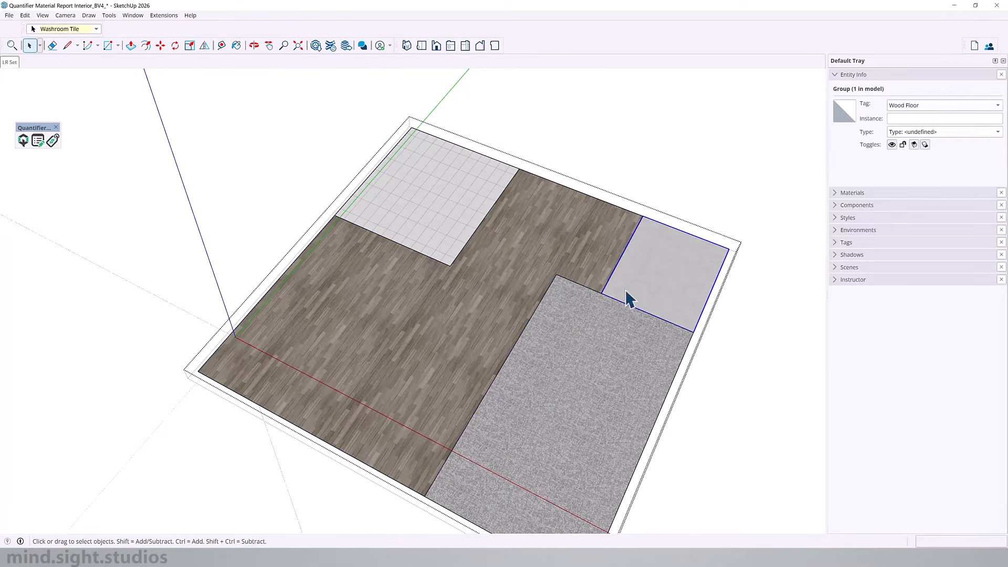
left_click(594, 329)
Step: Explode all the floor groups and select the four floor faces together to read their combined area
key("ctrl+a")
key("shift+x")
left_click(446, 223)
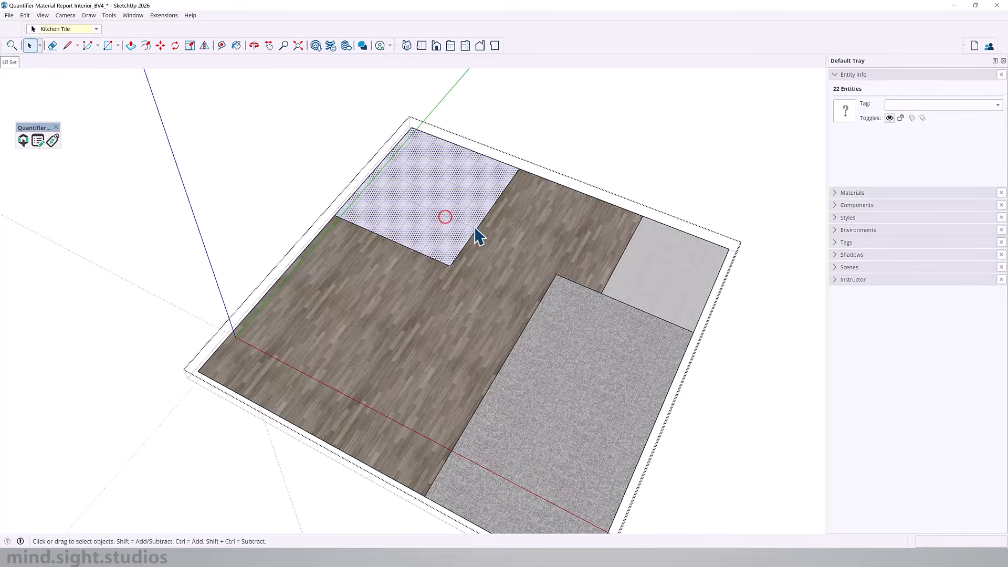
left_click(512, 235, "shift")
left_click(637, 266, "shift")
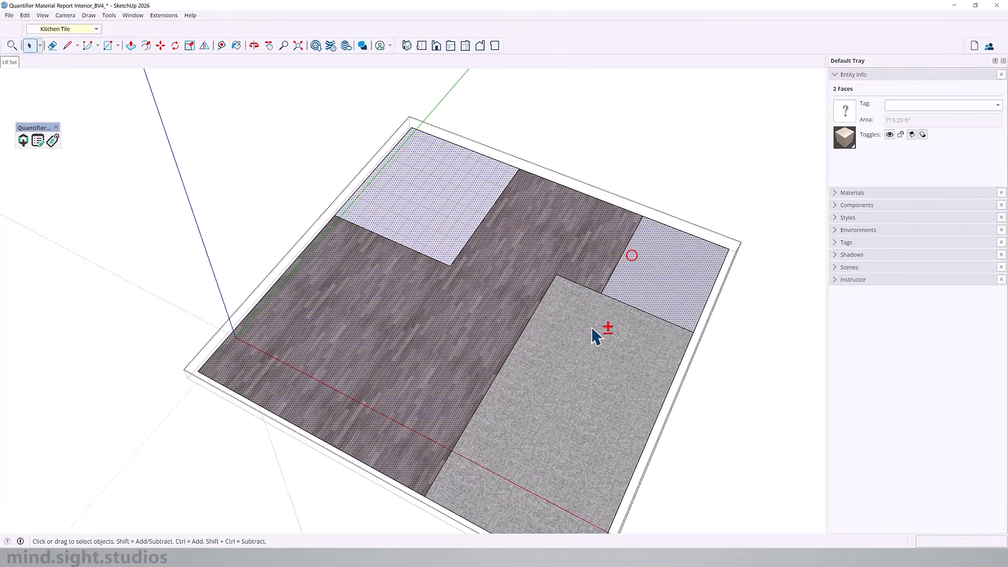
left_click(593, 337, "shift")
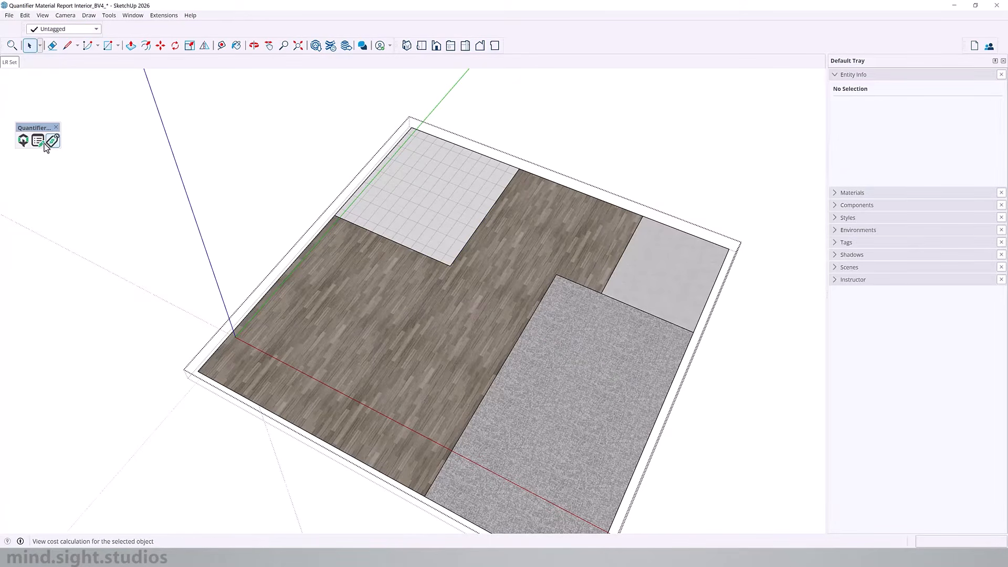
Step: Open the main Quantifier dialog and read the kitchen tile group's surface area, toggling the display of the surrounding model
left_click(22, 140)
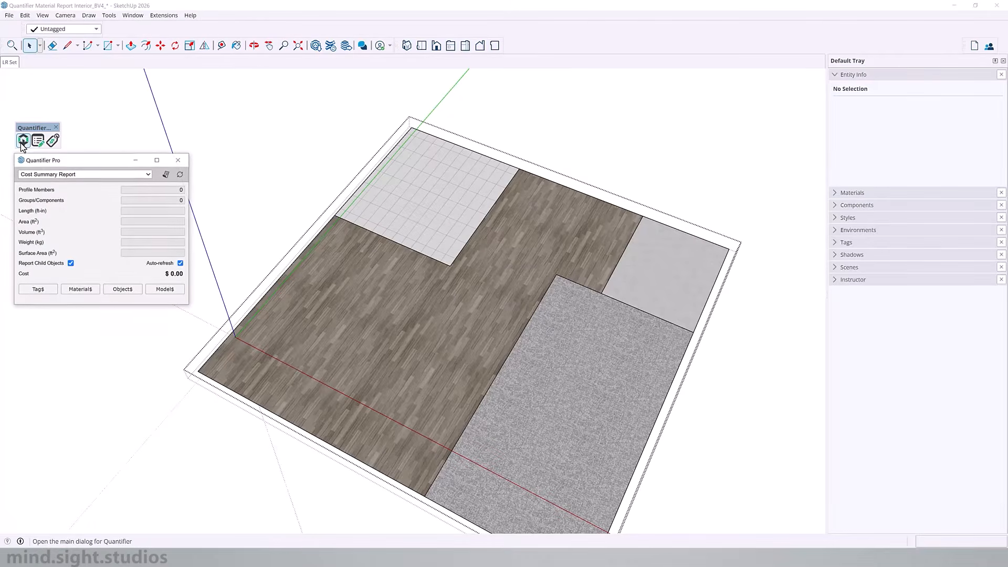
left_click(455, 188)
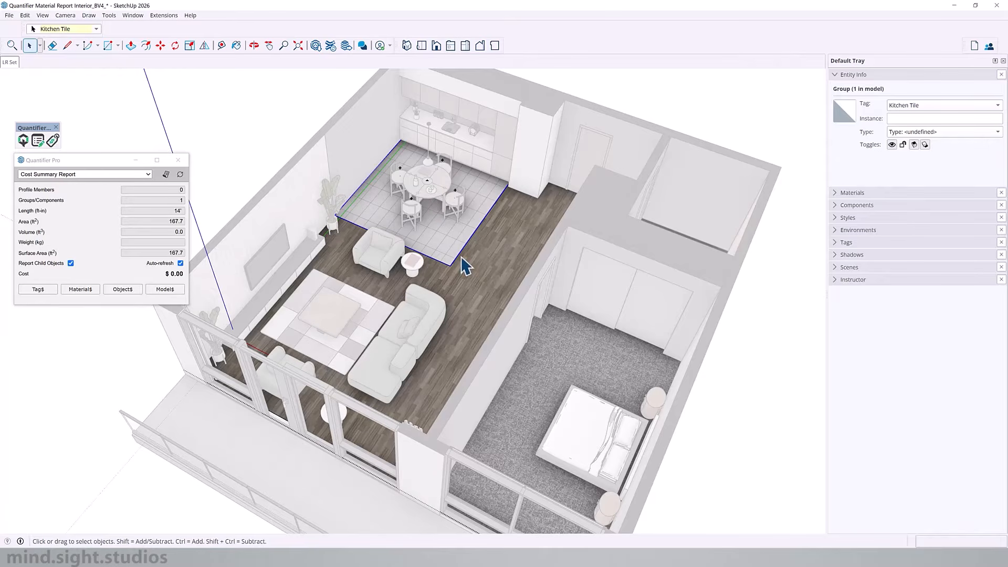
key("i")
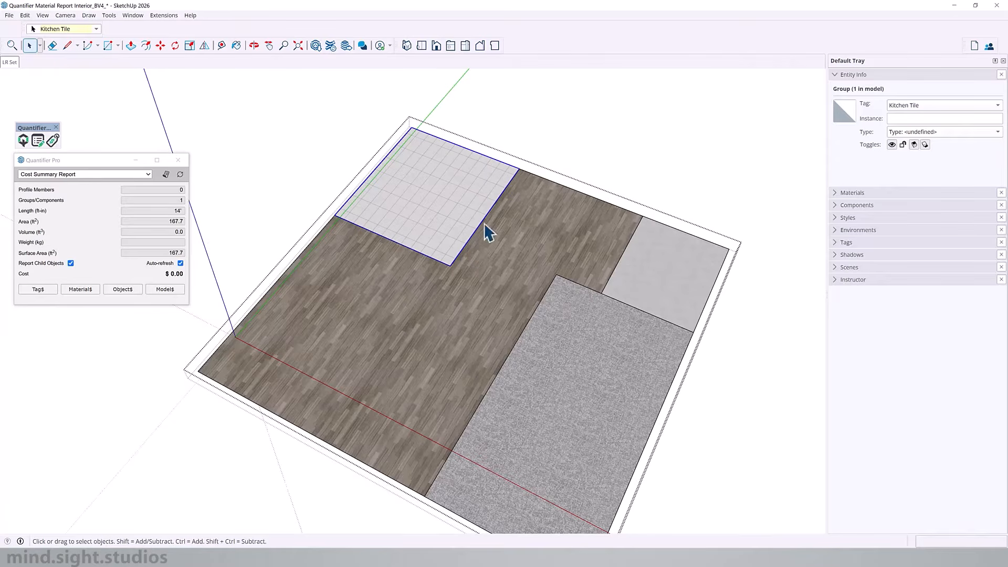
Step: Add the wood floor, washroom tile and bedroom carpet groups to the selection to read their combined surface area, and close the Quantifier dialog
left_click(504, 273, "shift")
left_click(638, 266, "shift")
left_click(600, 340, "shift")
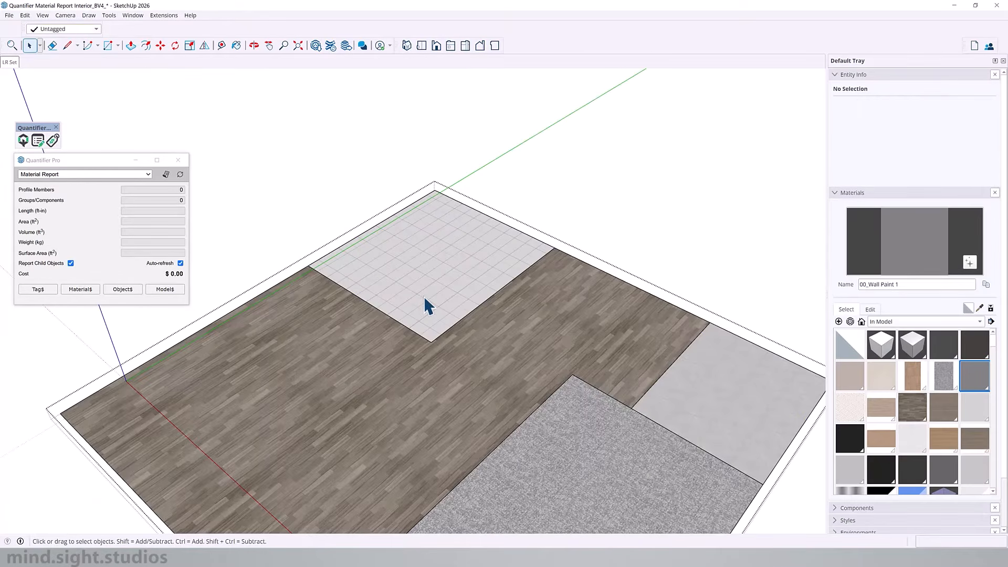
key("Escape")
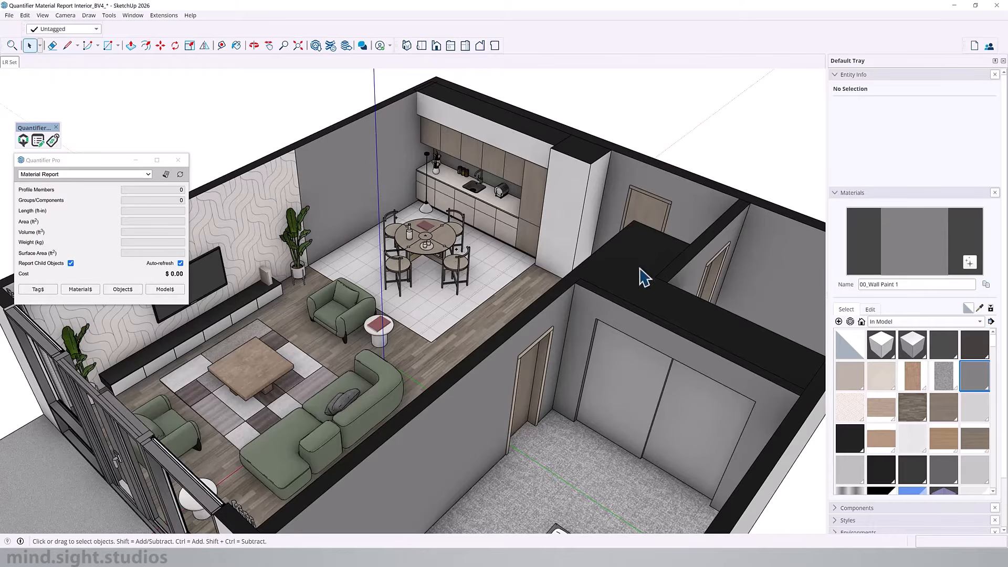
left_click(178, 160)
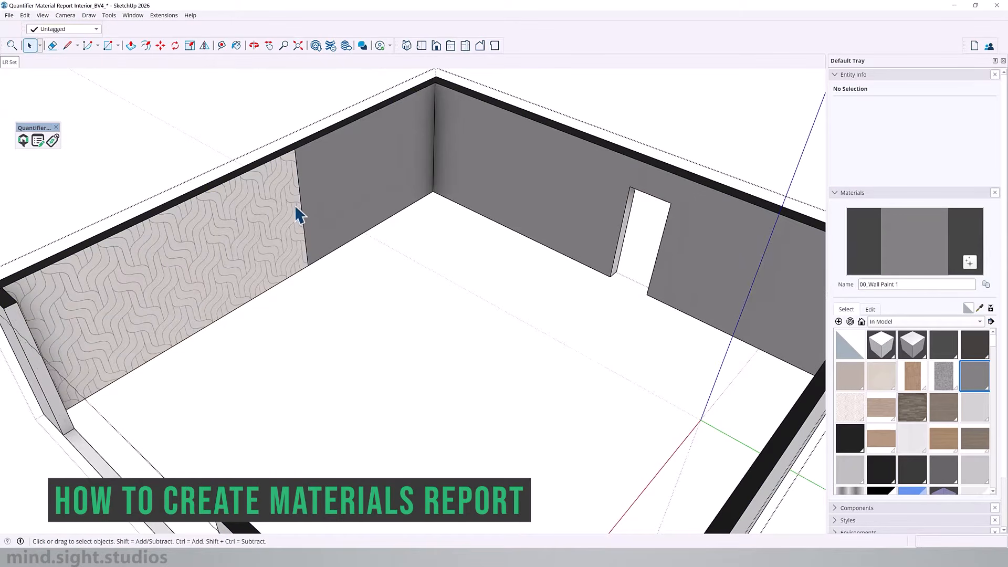
Step: Read the areas of the patterned wallpaper face and the adjacent grey painted wall face in Entity Info
left_click(274, 215)
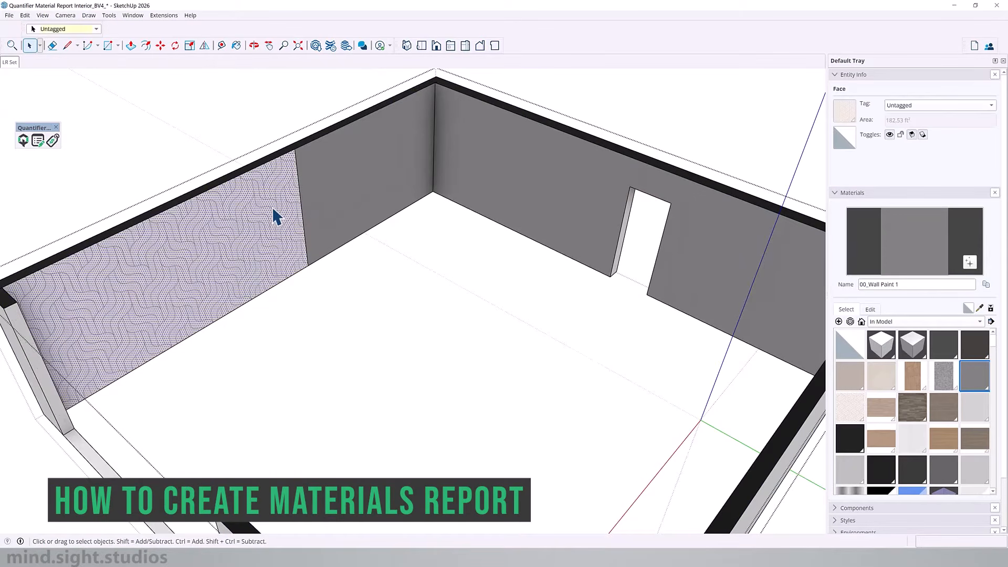
left_click(412, 191)
key("b")
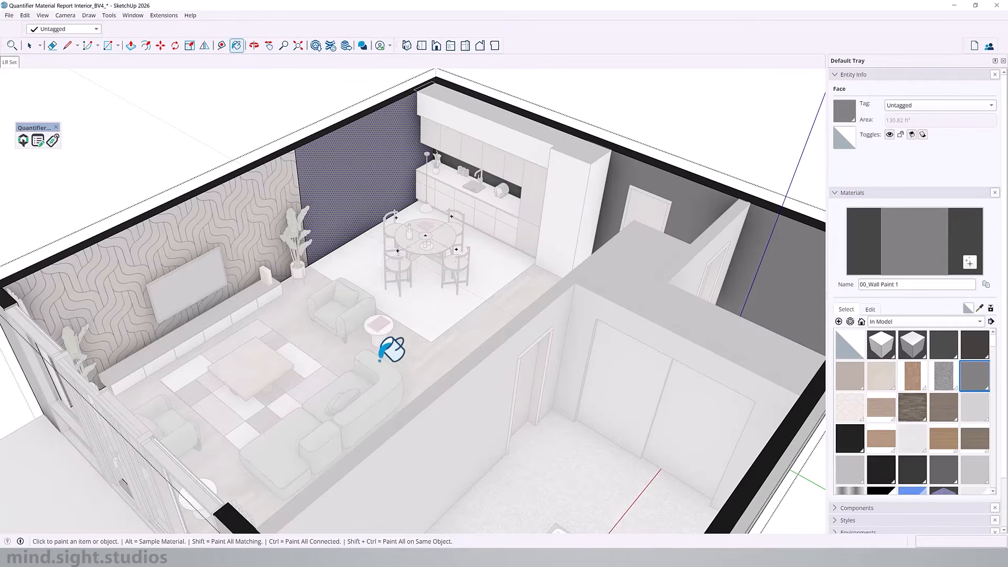
key("space")
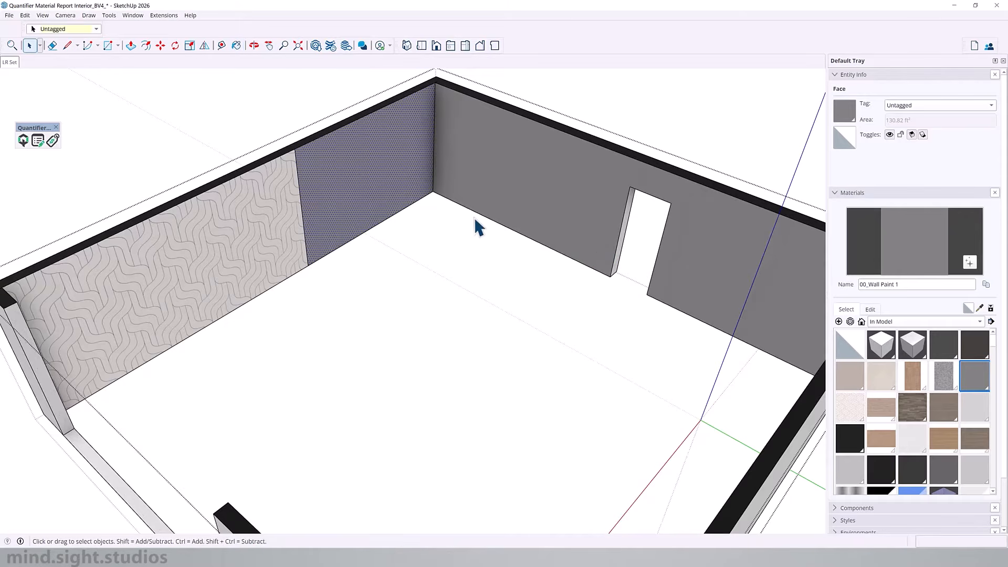
Step: Select the grey painted faces of the outer walls together to read their combined area, and exit the wall group
left_click(482, 185, "shift")
middle_click_drag(330, 198, 677, 227)
left_click(672, 231, "shift")
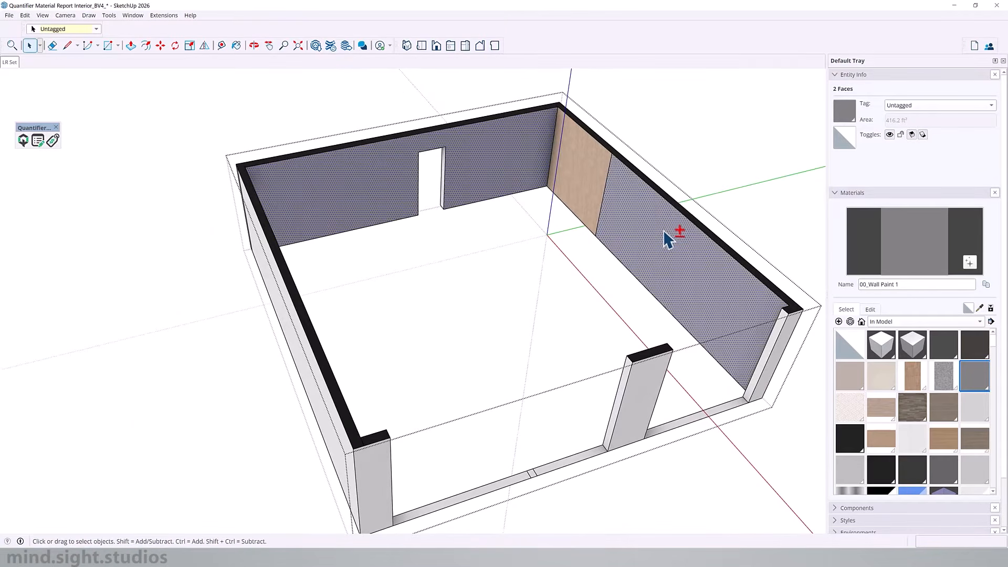
middle_click_drag(635, 196, 383, 191)
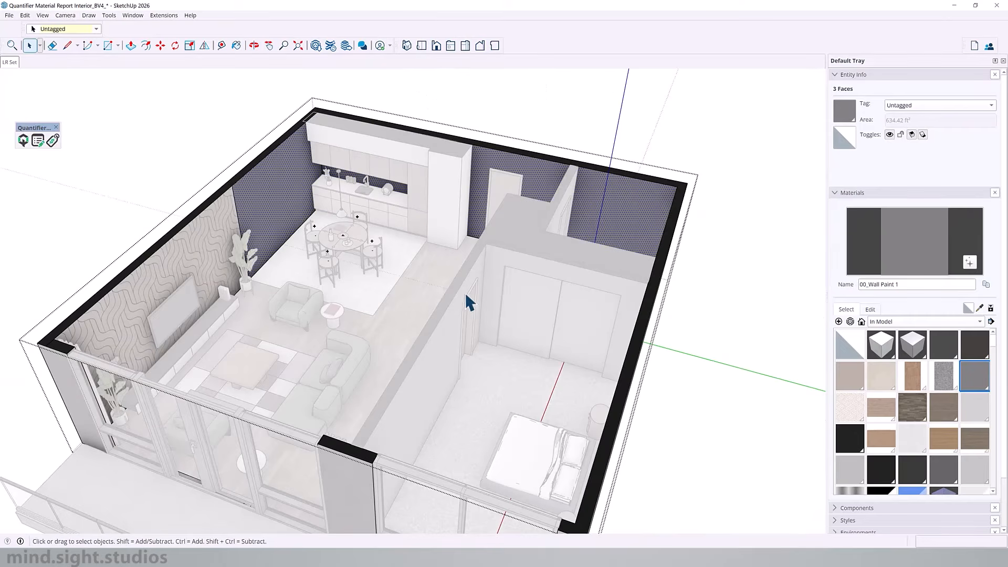
scroll(465, 291, "up", 5)
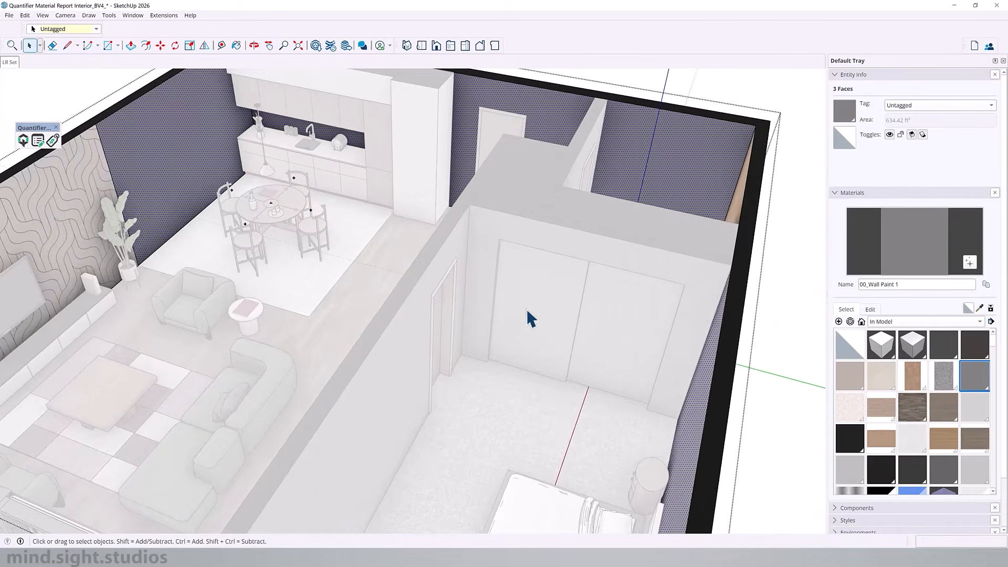
middle_click_drag(401, 309, 405, 305)
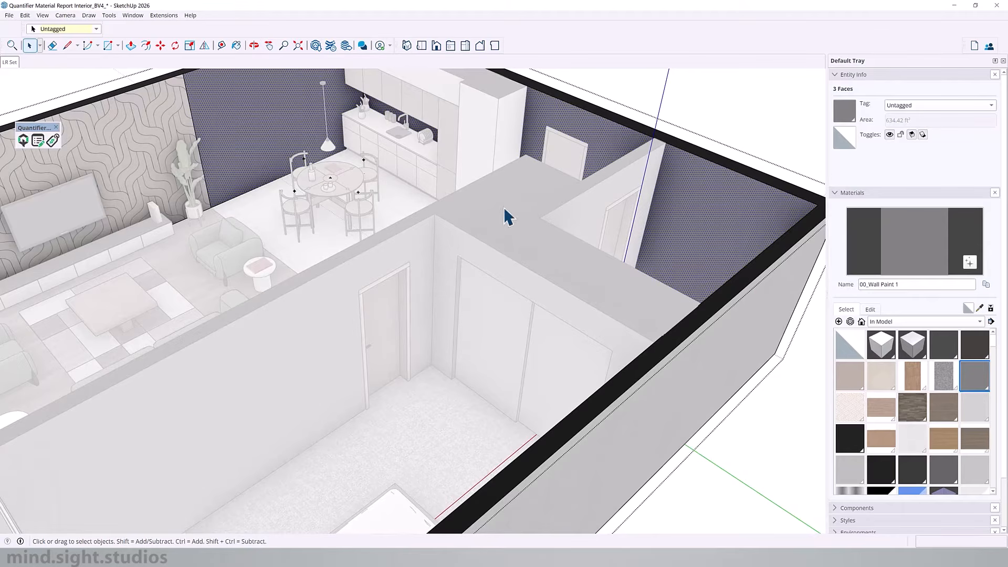
scroll(569, 279, "down", 3)
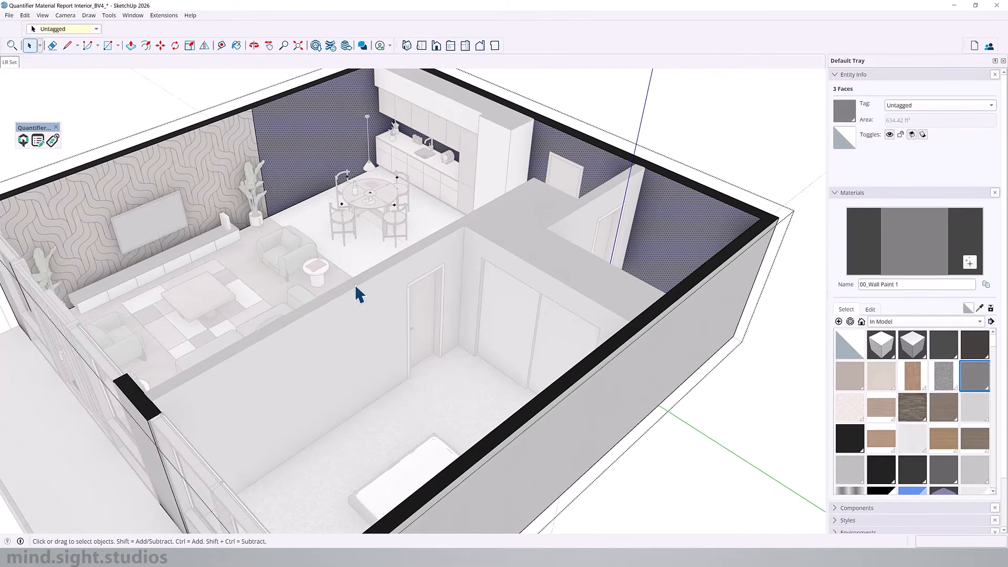
middle_click_drag(366, 268, 372, 266, "shift")
middle_click_drag(371, 266, 480, 268, "shift")
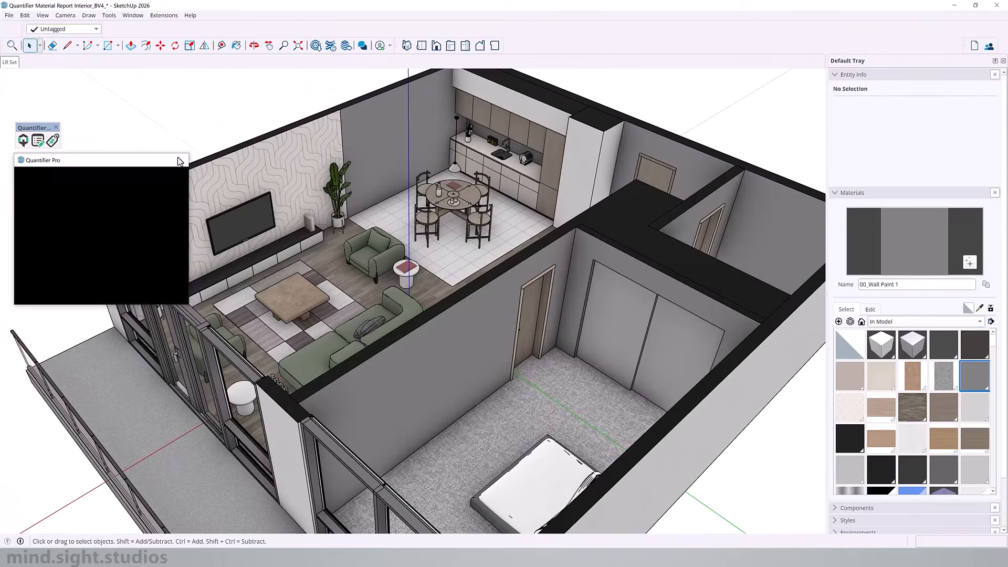
left_click(181, 160)
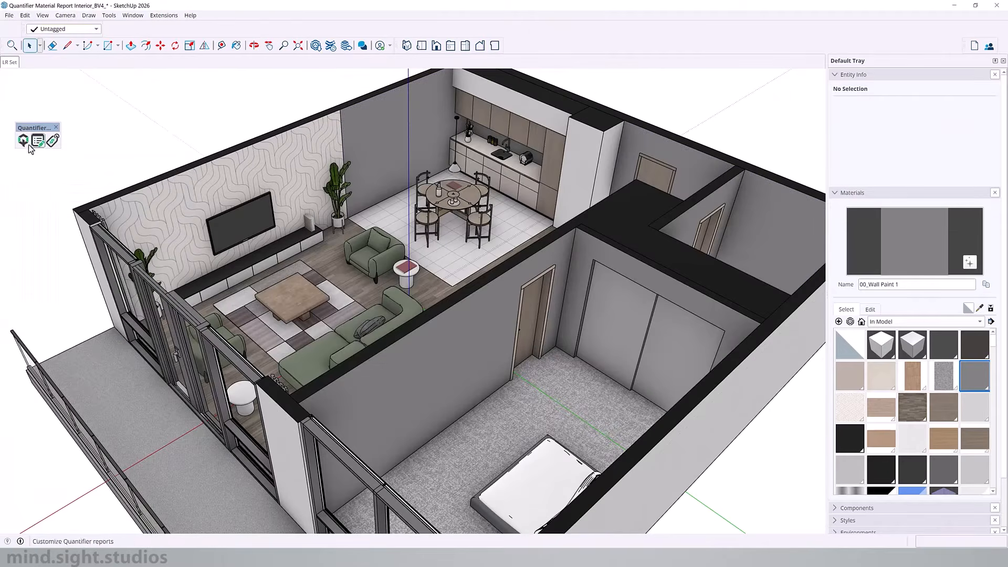
Step: Open the main Quantifier dialog, choose Material Report and create the report for the whole model
left_click(27, 143)
left_click(78, 175)
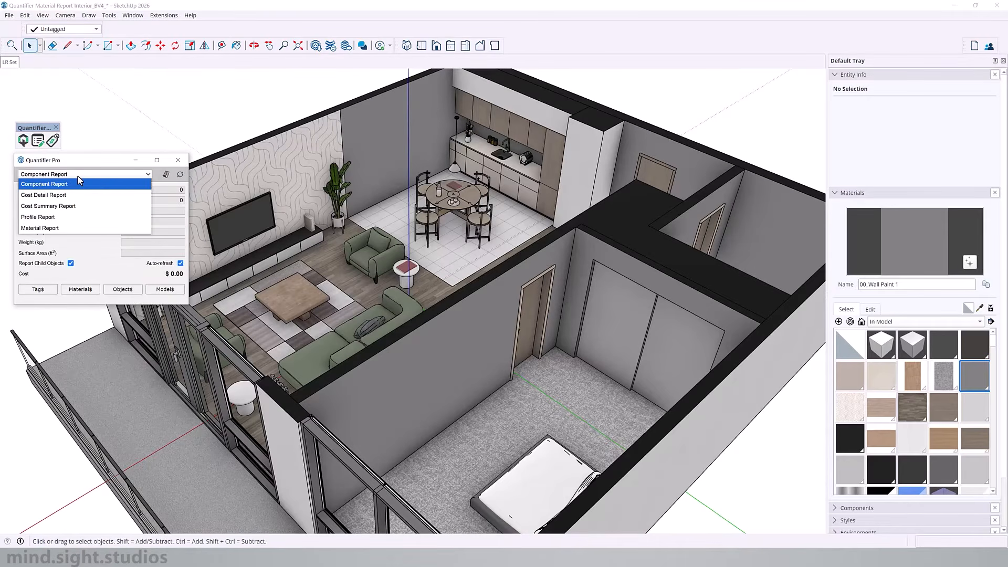
left_click(78, 177)
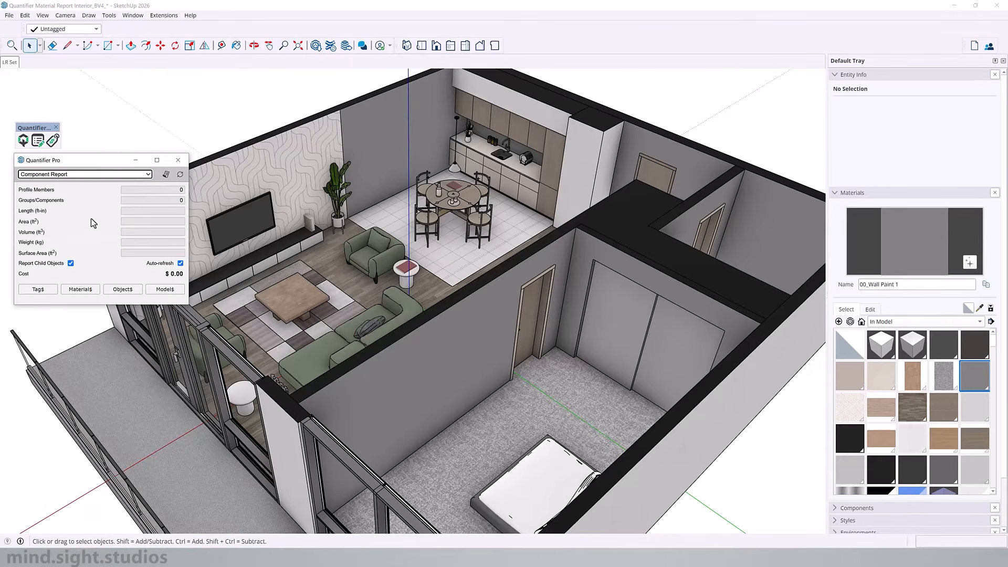
left_click(88, 175)
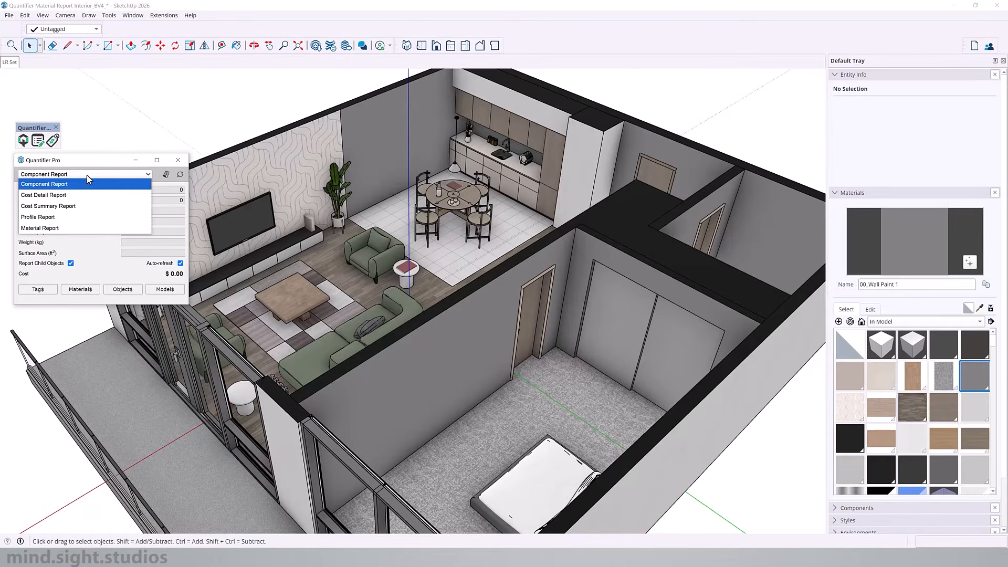
left_click(64, 228)
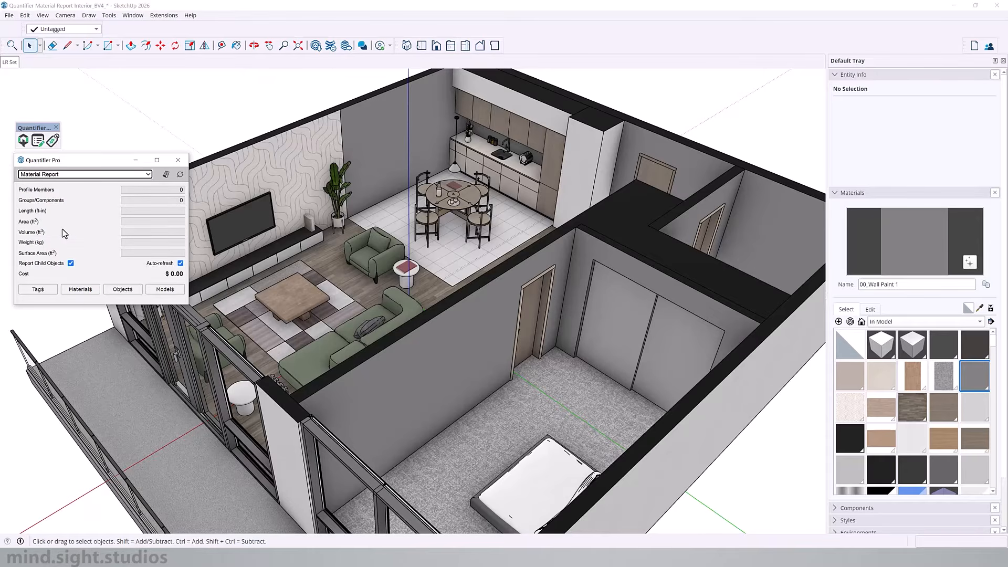
left_click(166, 175)
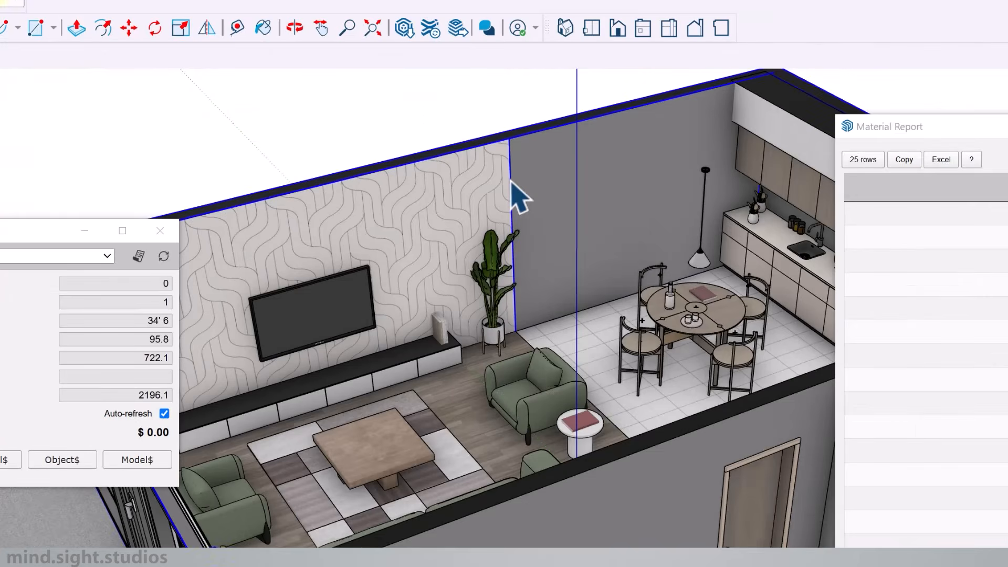
Step: Move the edge between the wallpaper and the grey wall paint to shrink the wallpaper area, and create a new Material Report
double_click(511, 181)
key("m")
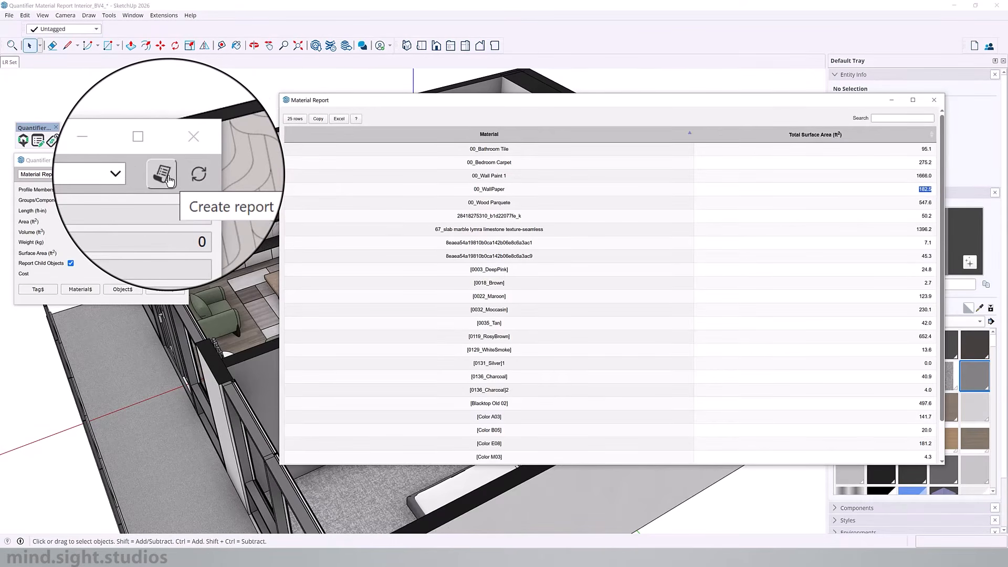
left_click(169, 175)
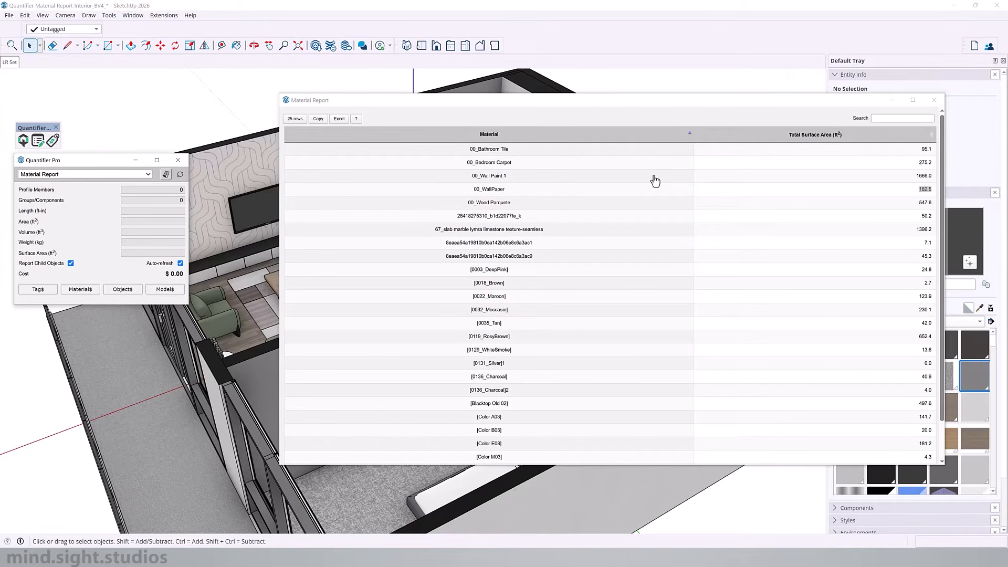
Step: Compare the 00_WallPaper surface area in the old and new Material Reports, and close both reports
left_click_drag(921, 190, 933, 191)
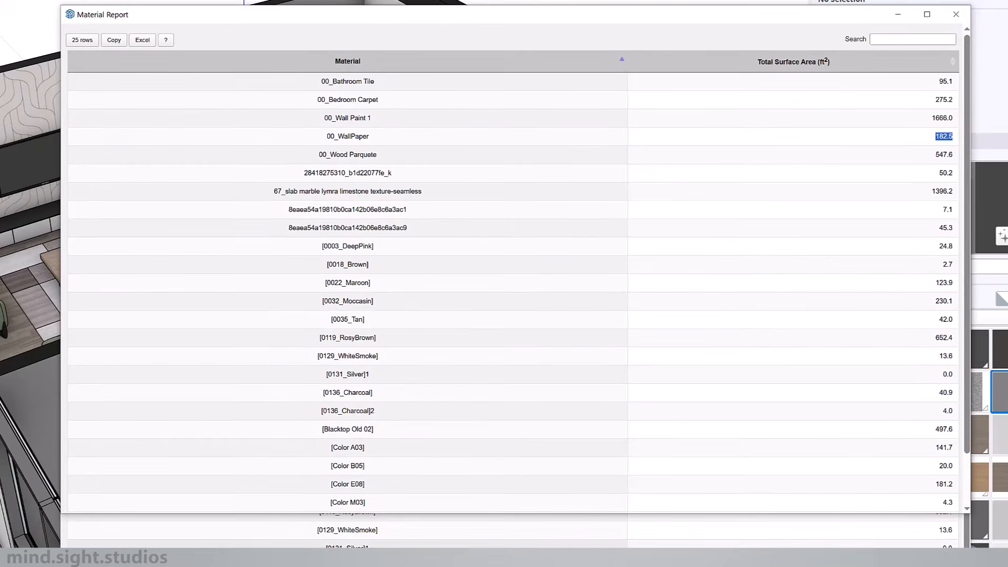
left_click(877, 540)
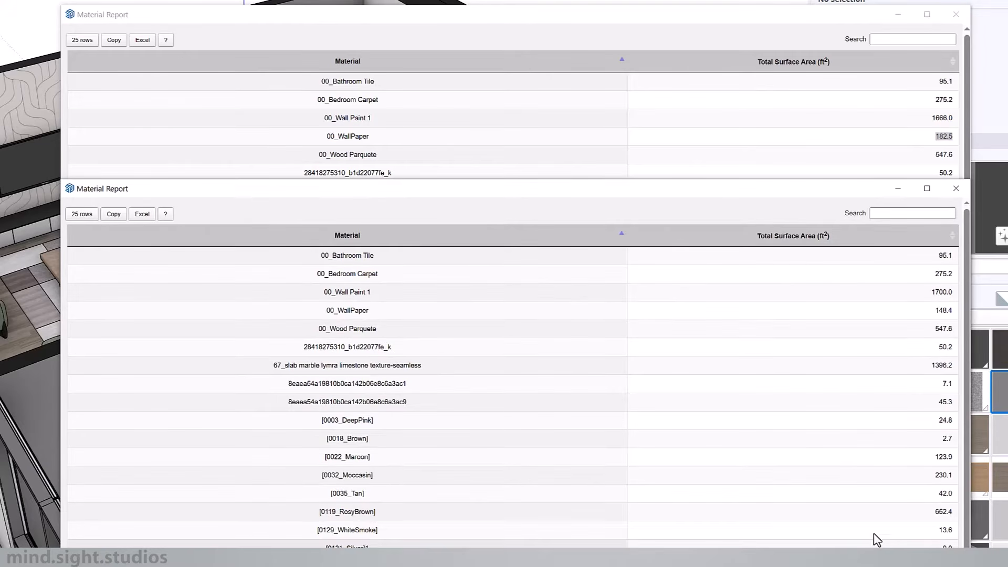
double_click(939, 310)
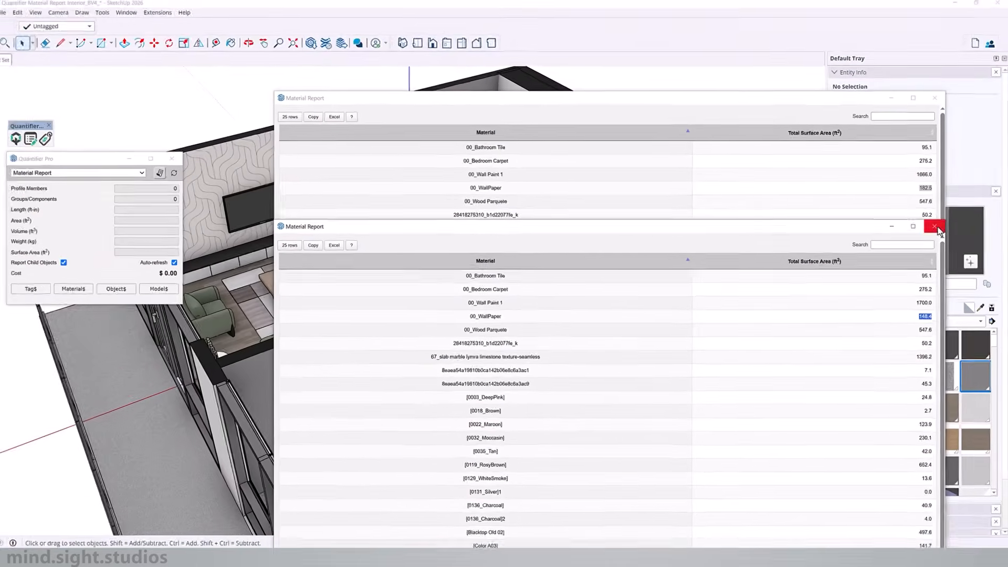
left_click(936, 227)
left_click(934, 100)
Step: Open the wall group around the living room and select the wallpaper face behind the television
middle_click_drag(310, 156, 278, 118)
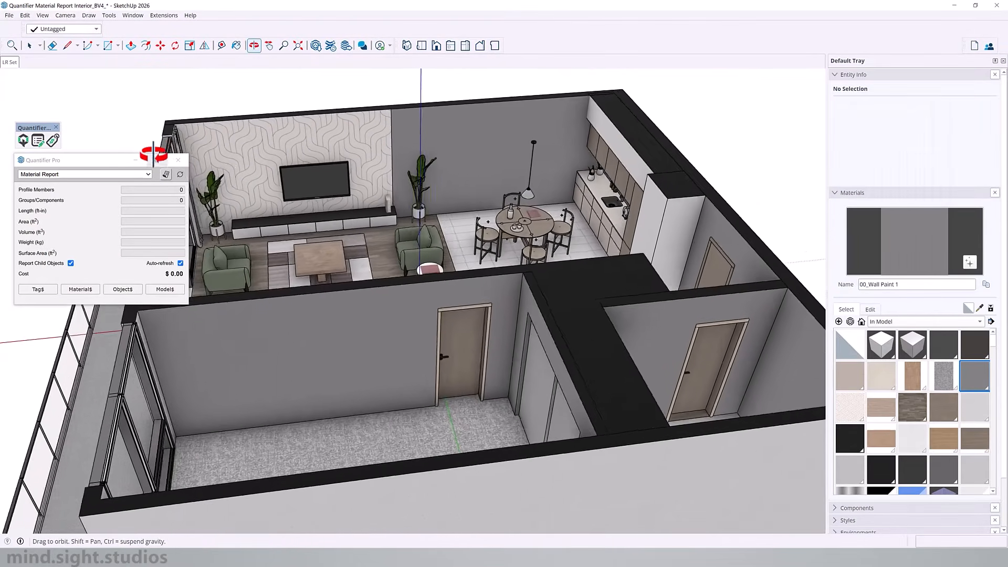
middle_click_drag(279, 118, 368, 144, "shift")
scroll(370, 152, "up", 3)
double_click(372, 169)
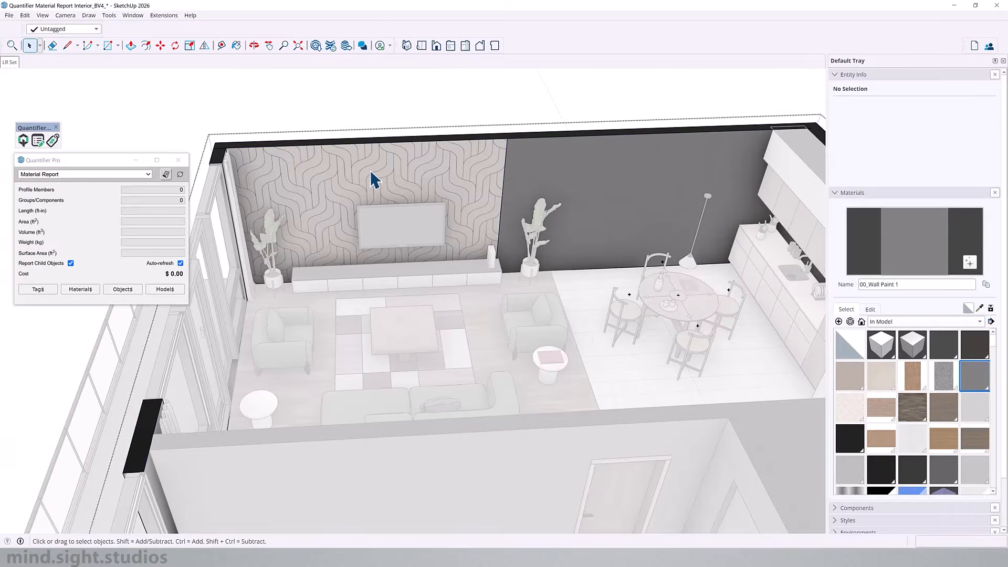
left_click(399, 178)
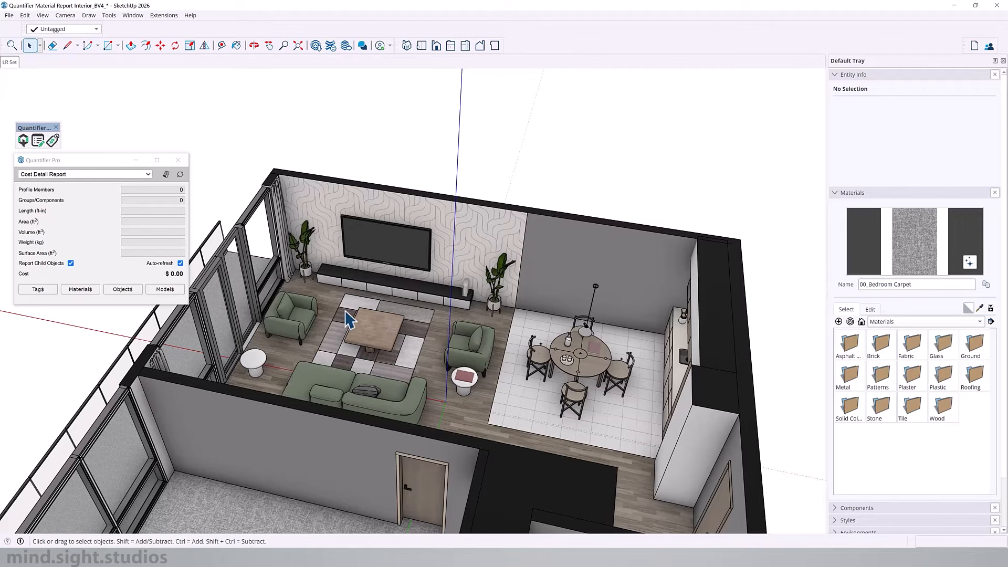
Step: Select the wood coffee table, the kitchen tile and the wood floor one by one to read their quantities and cost in Quantifier
scroll(346, 317, "up", 3)
left_click(399, 336)
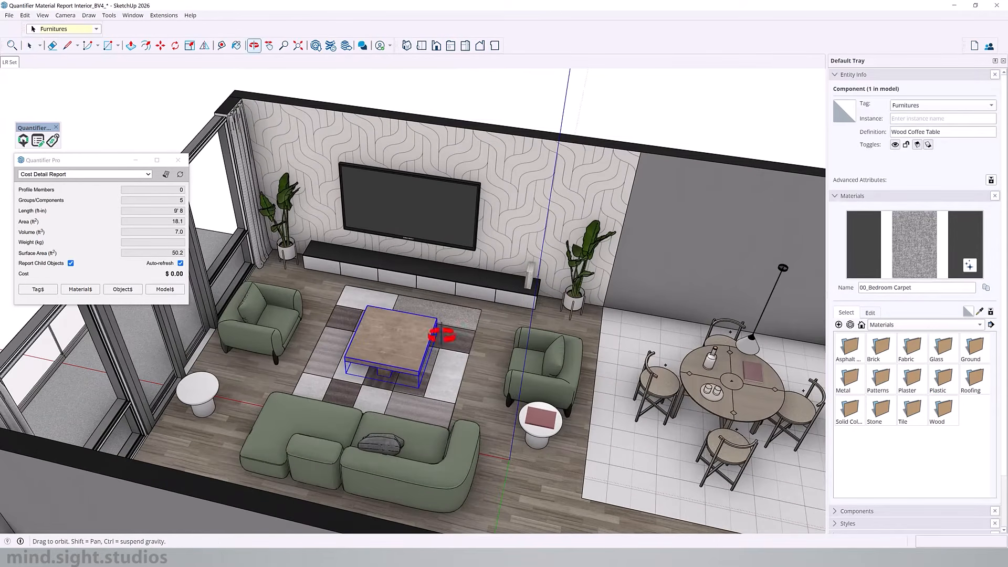
scroll(473, 336, "up", 2)
left_click(630, 360)
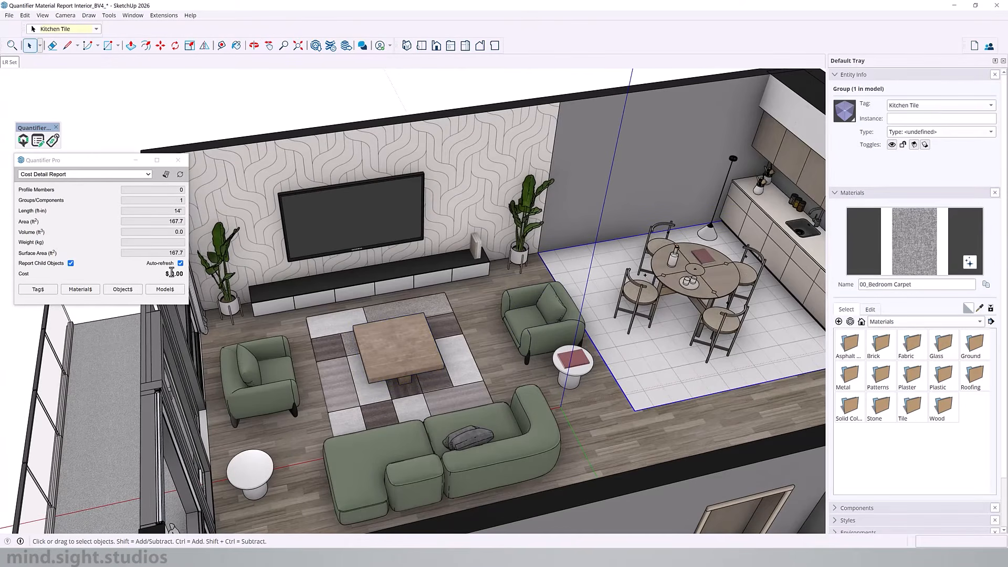
middle_click_drag(298, 348, 614, 332)
left_click(621, 346)
middle_click_drag(519, 251, 493, 261, "shift")
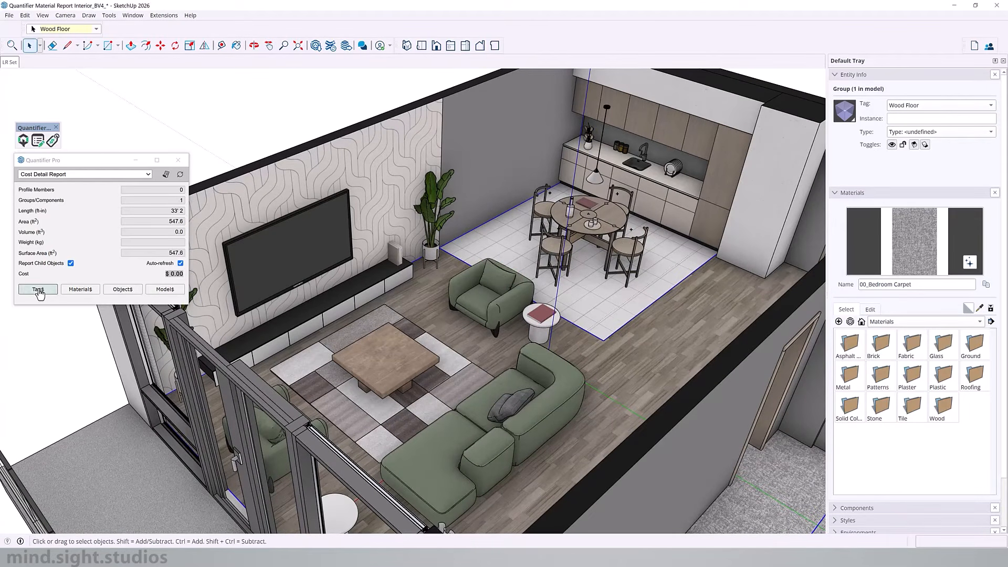
Step: Select the kitchen tile group under the dining table
scroll(512, 286, "down", 1)
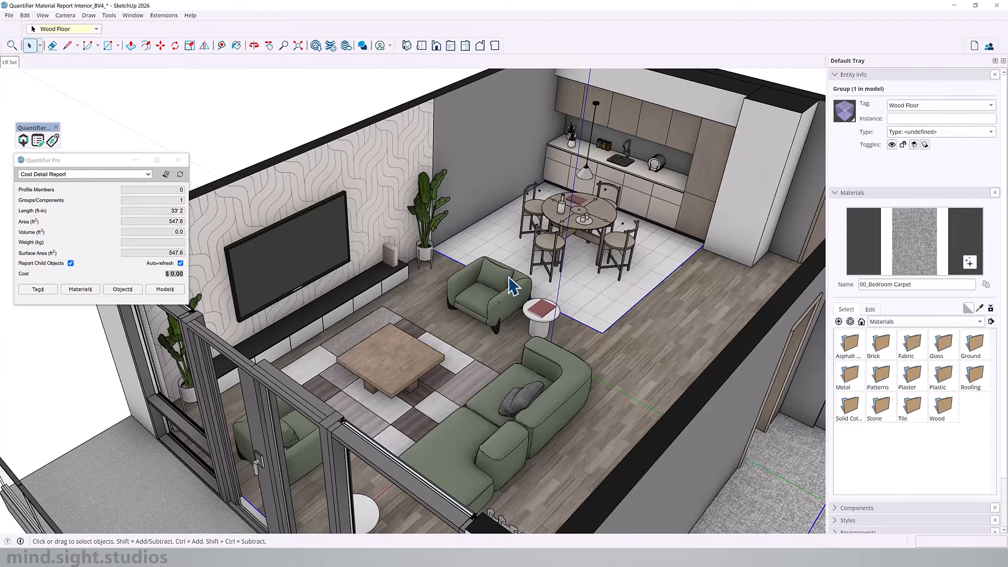
scroll(512, 286, "up", 2)
middle_click_drag(512, 286, 574, 349)
key("shift")
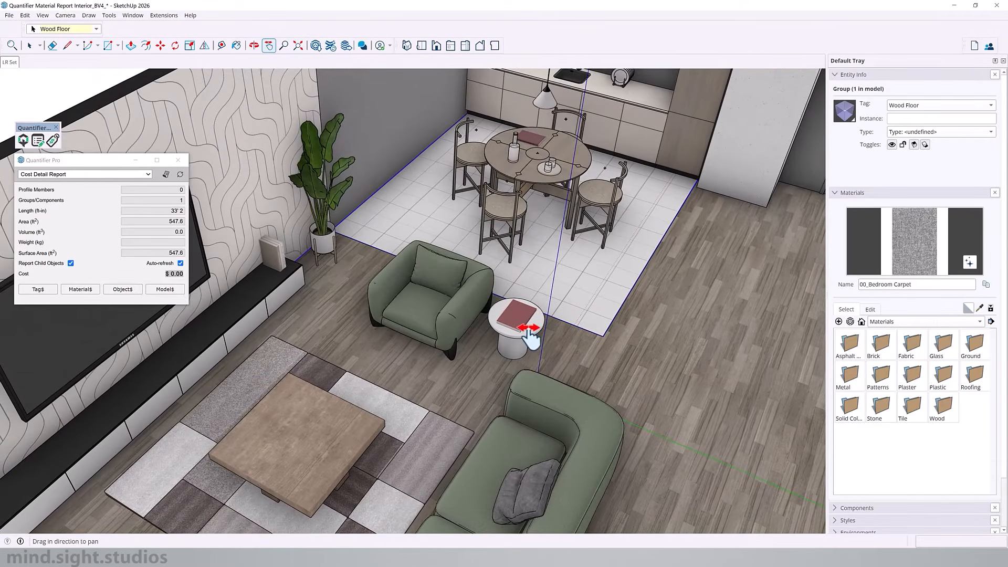
mouse_move(487, 324)
middle_mouse_down("shift")
mouse_move(348, 328)
mouse_move(475, 335)
middle_mouse_up("shift")
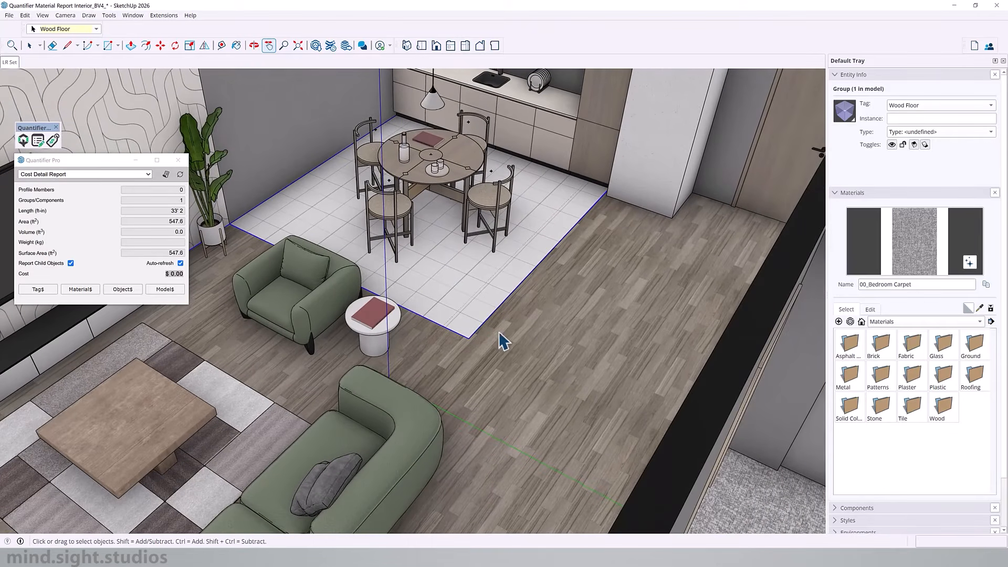
left_click(477, 275)
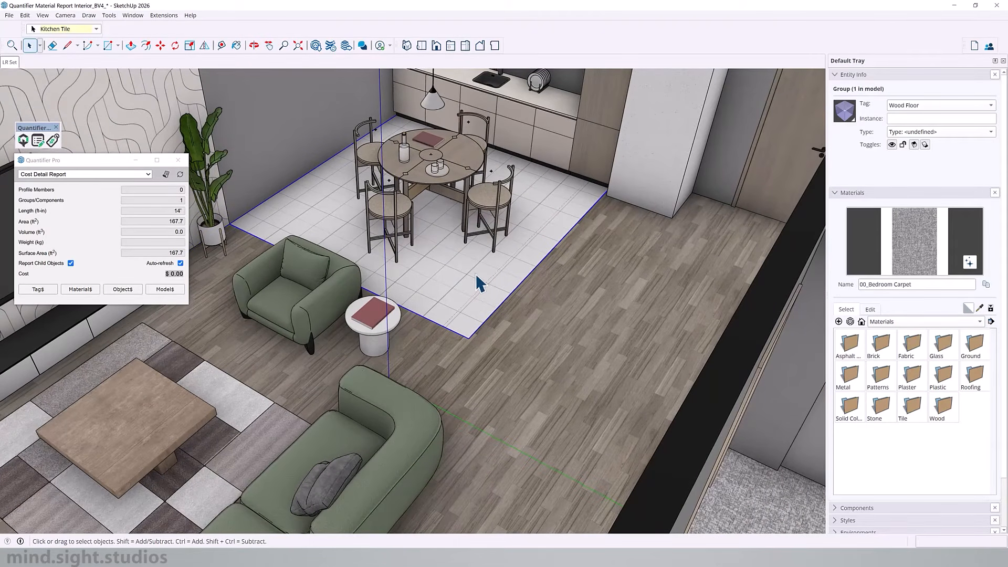
Step: Add a cost line to the 00_Kitchen Tile material with code TL, quantified by ft2 (surface)
left_click(80, 292)
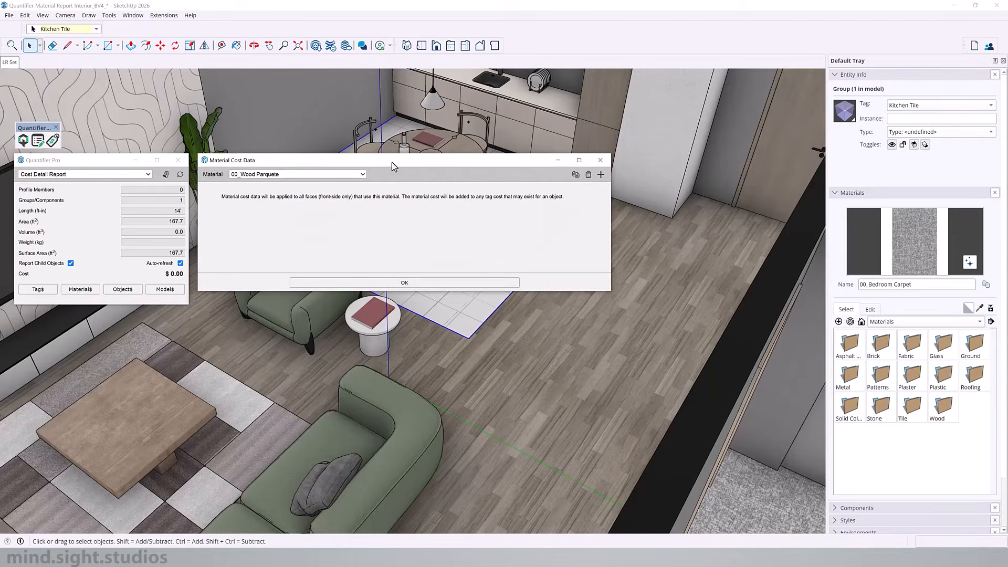
left_click(359, 176)
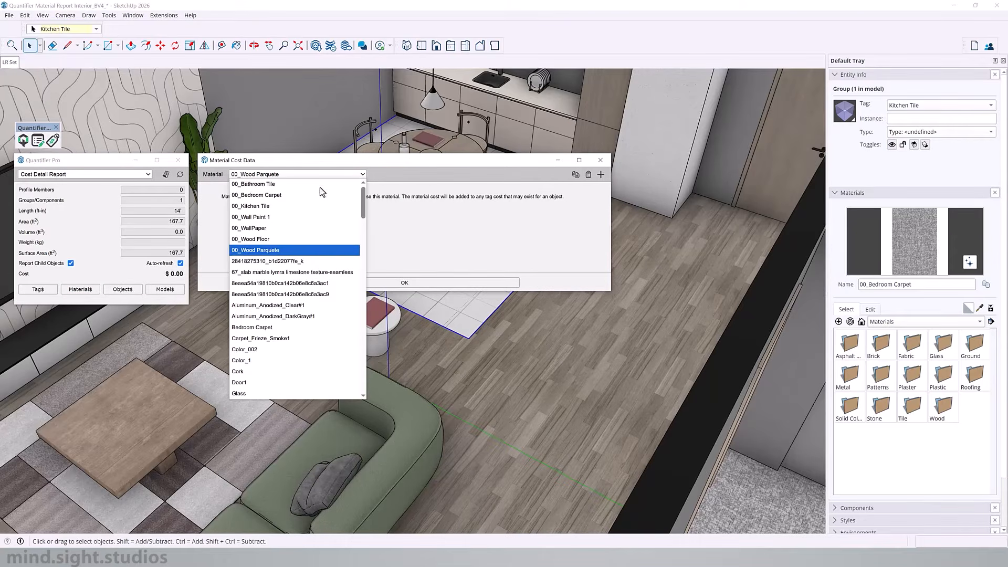
left_click(283, 207)
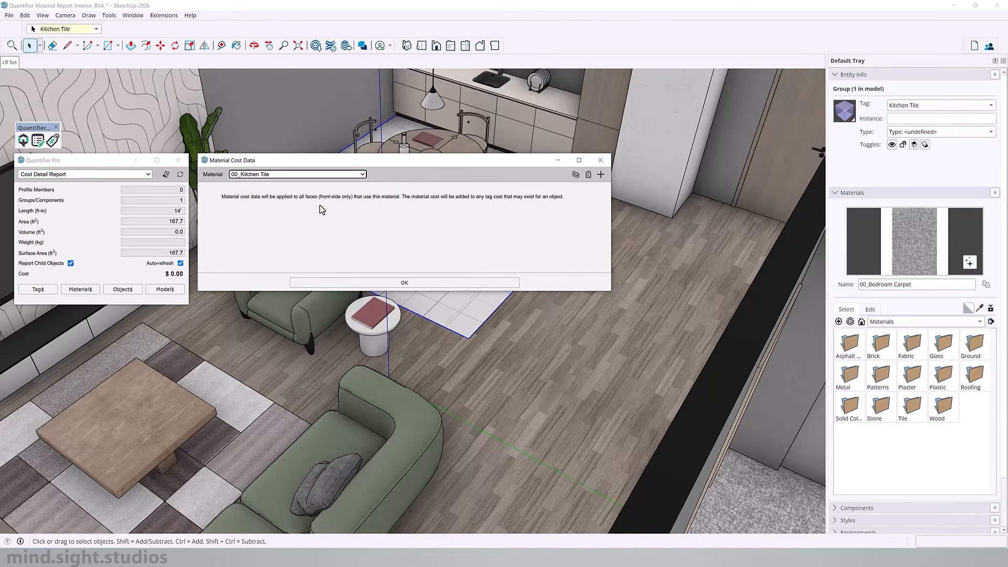
left_click(602, 176)
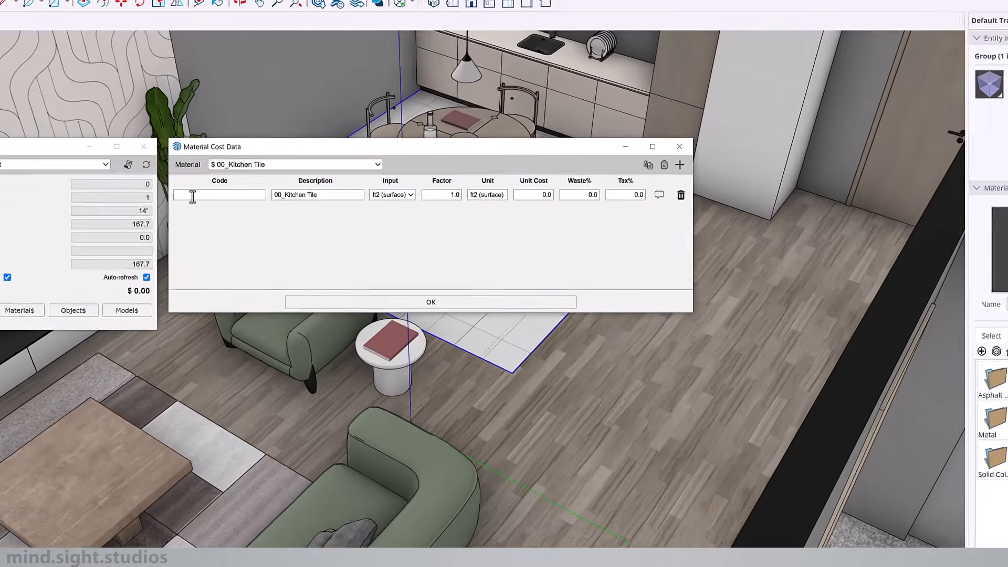
left_click(217, 199)
type("TL")
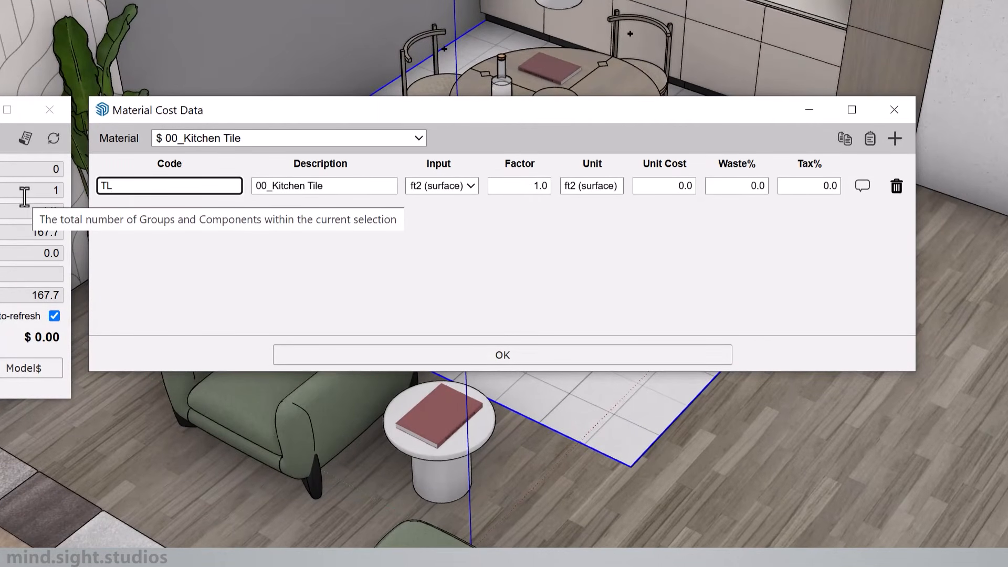
key("Tab")
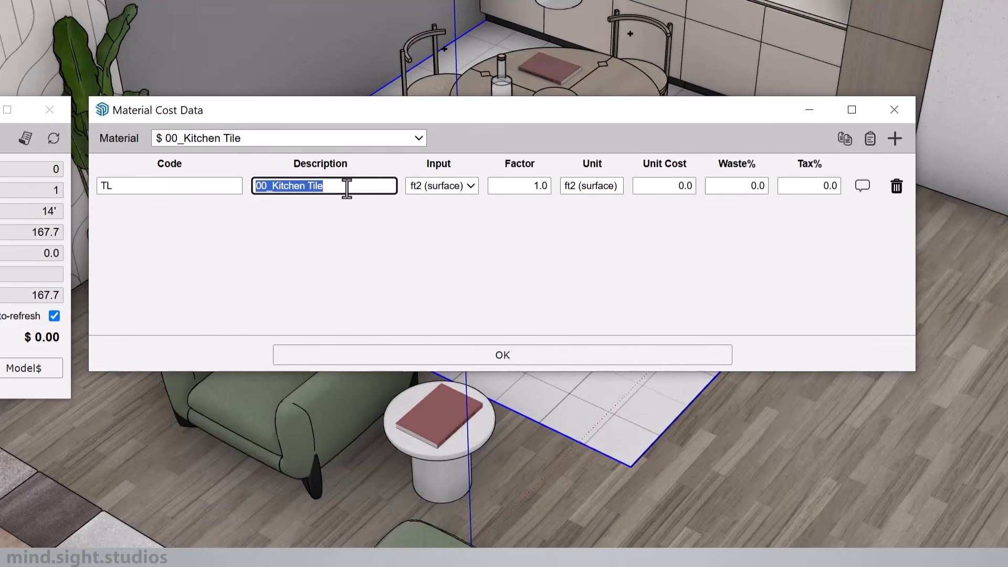
left_click(453, 192)
left_click(444, 203)
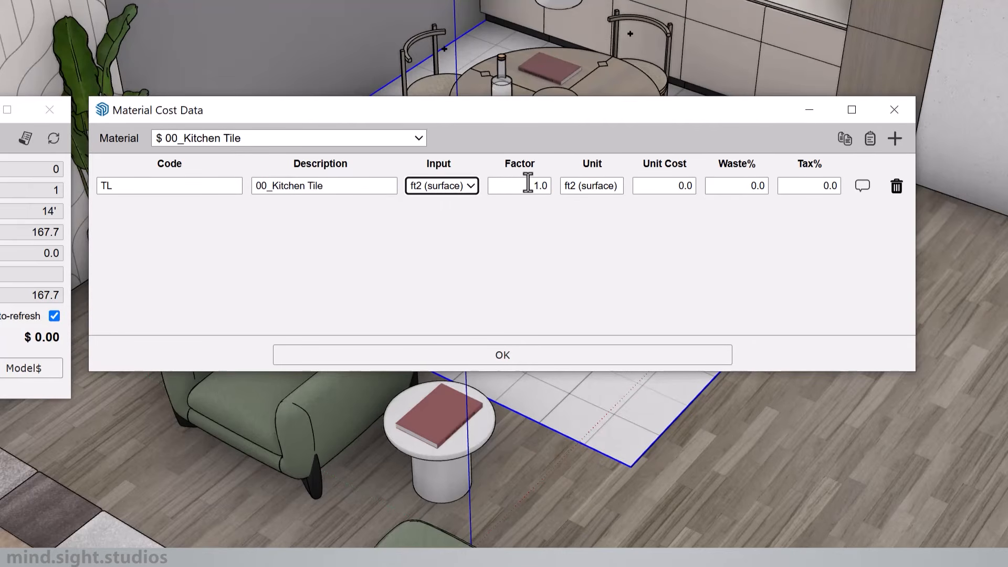
Step: Set the kitchen tile's unit cost to 7, waste to 7% and tax to 13%
left_click_drag(662, 185, 736, 183)
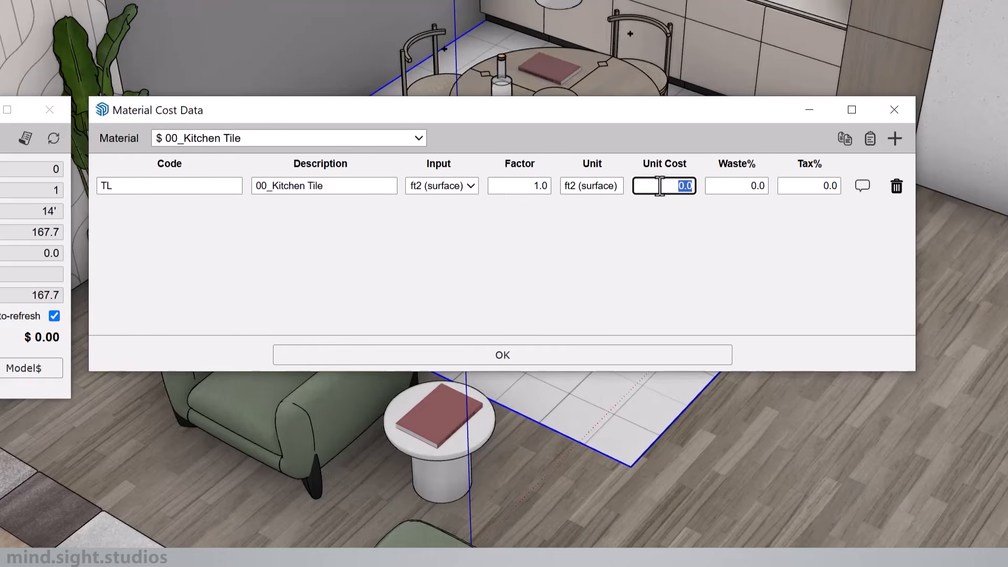
type("7")
left_click(757, 188)
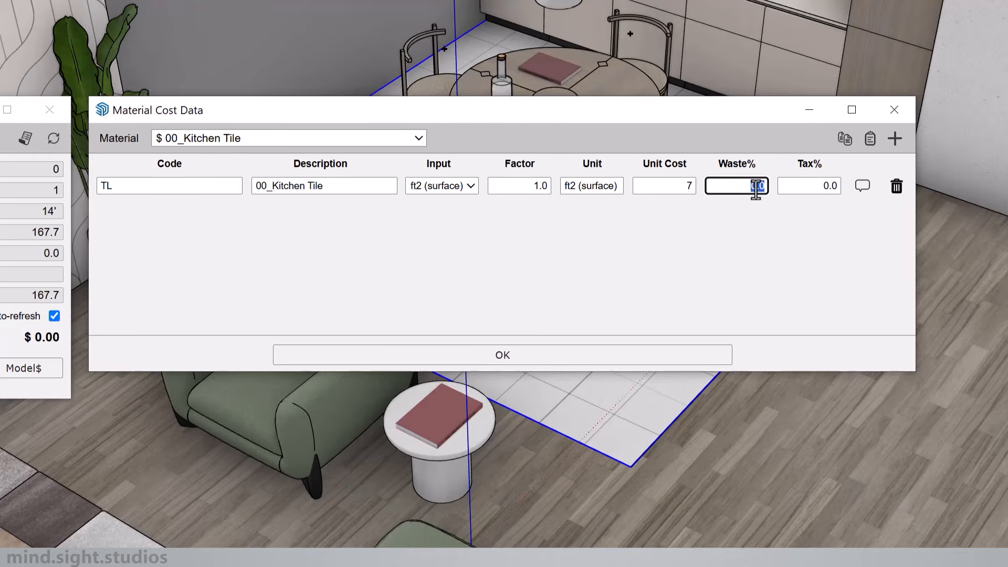
type("7")
left_click(808, 186)
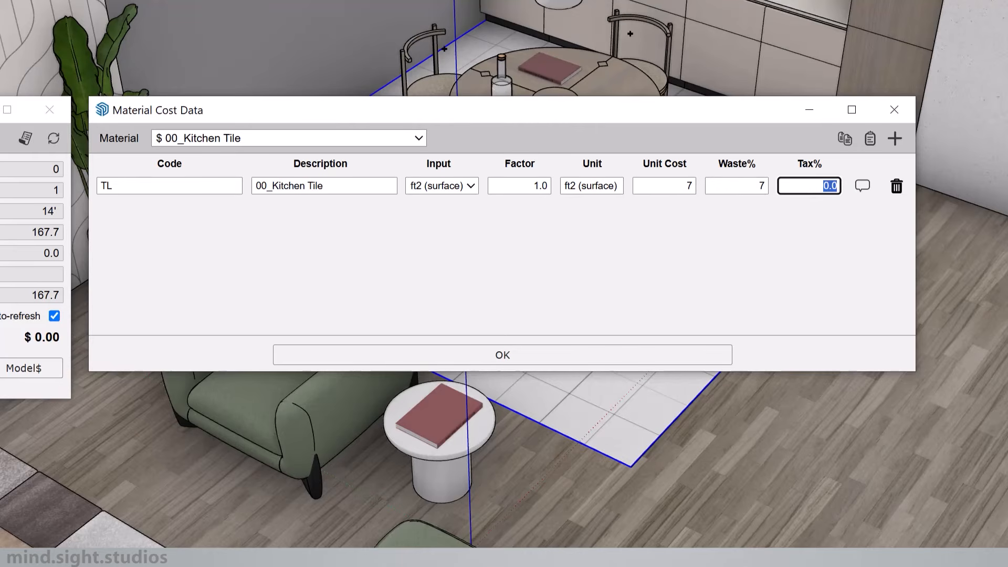
type("13")
Step: View the comment editor for the kitchen tile cost line, leave it empty, and confirm the material cost data
left_click(863, 186)
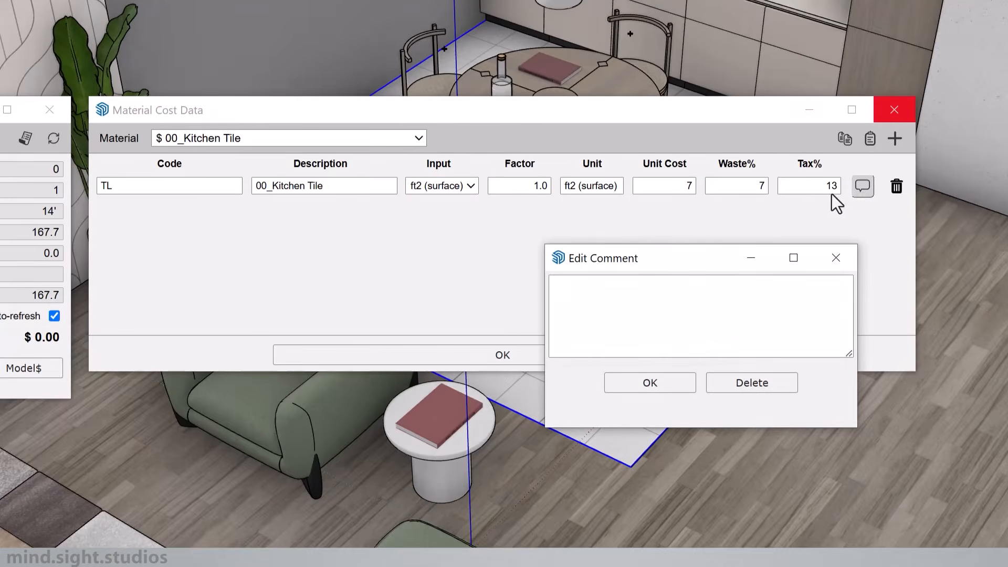
left_click_drag(705, 259, 737, 234)
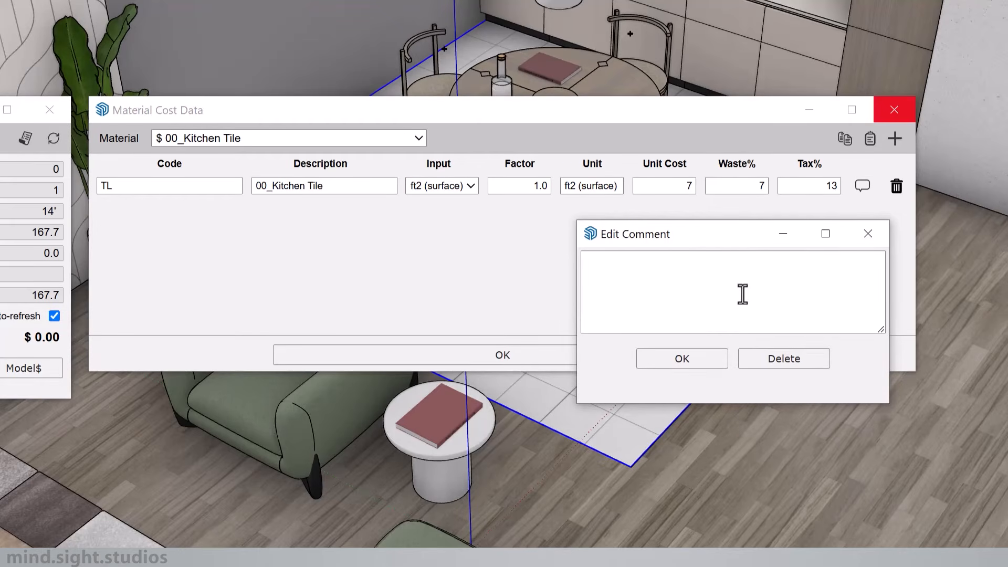
left_click(682, 359)
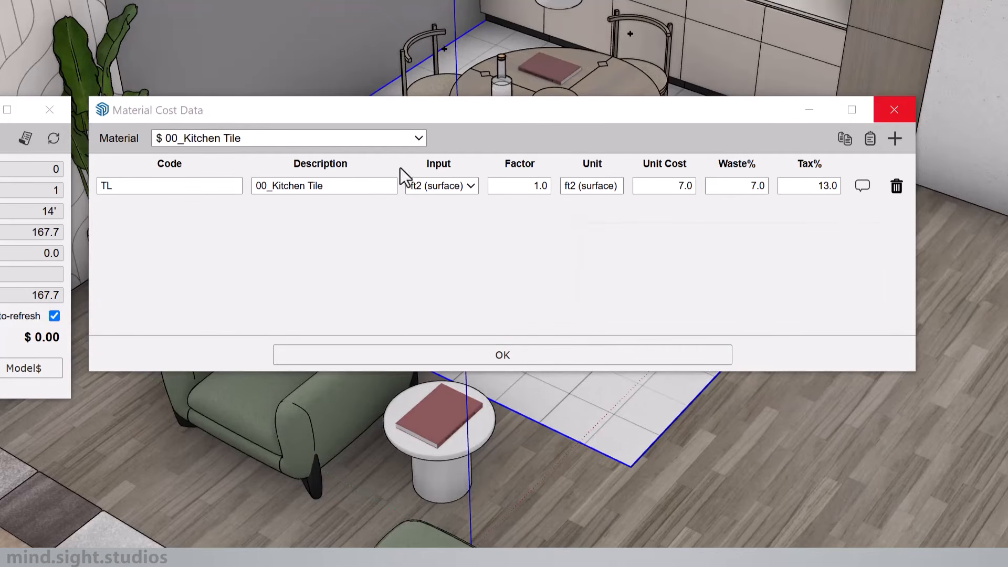
left_click(508, 362)
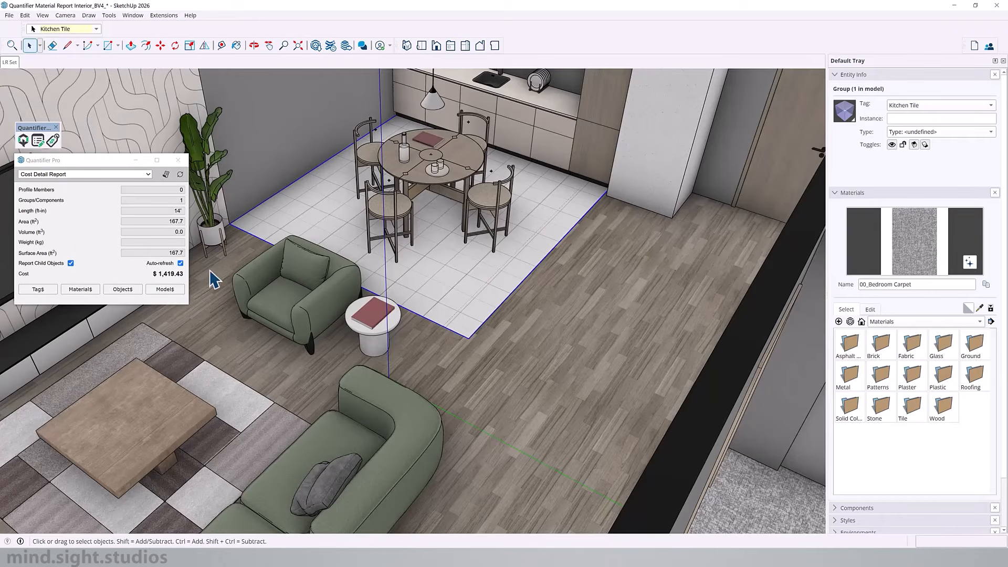
Step: Select the wood floor and give the 00_Wood Floor material a cost line with code WD, unit cost 3.5, waste 7% and tax 13%
left_click(553, 328)
left_click(95, 292)
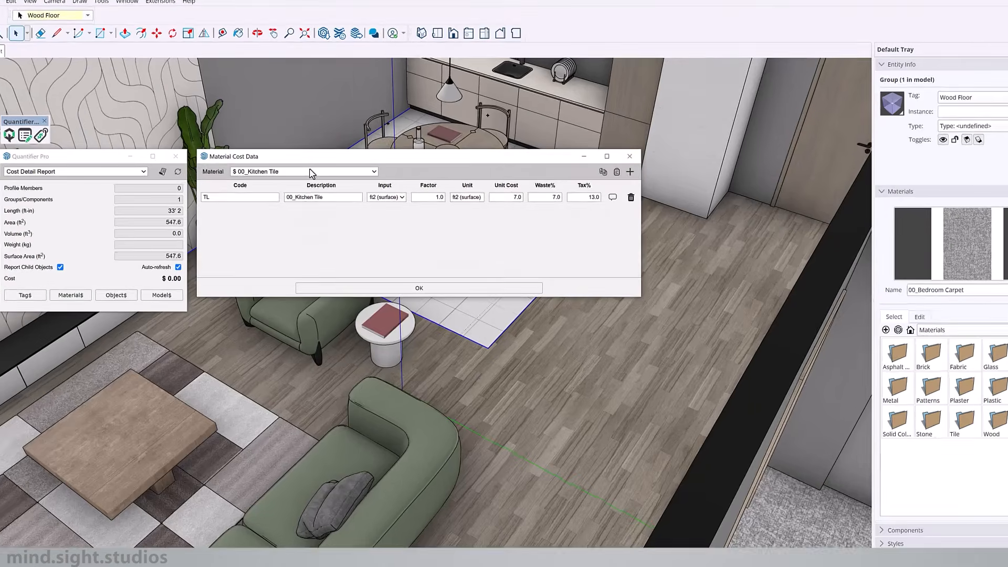
left_click(326, 175)
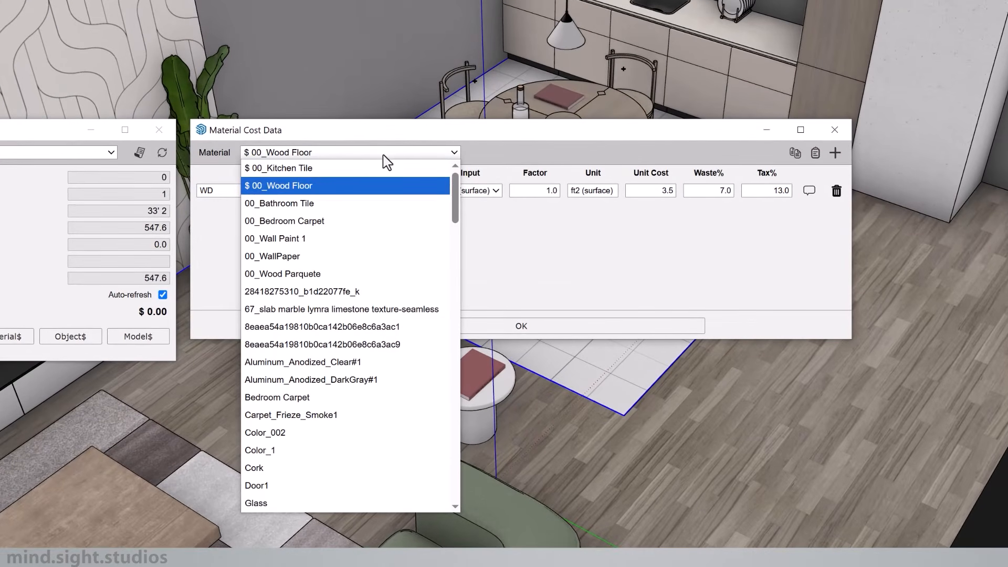
Step: Add a cost line to the 00_Wood Parquete material with unit cost 3.50, waste 7% and tax 13%
left_click(294, 274)
left_click(835, 158)
left_click(654, 192)
type("3.50")
left_click(725, 190)
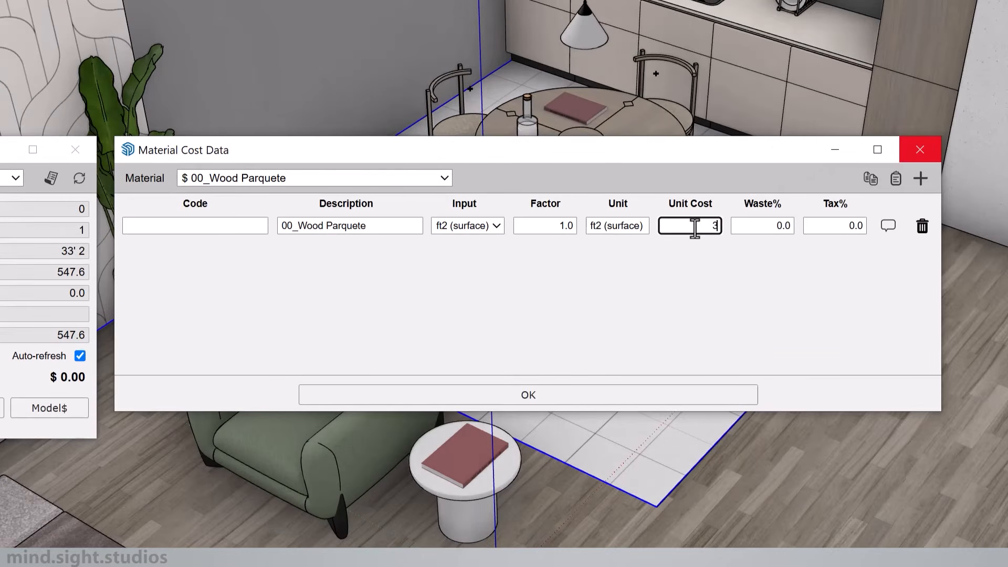
left_click(837, 225)
type("13")
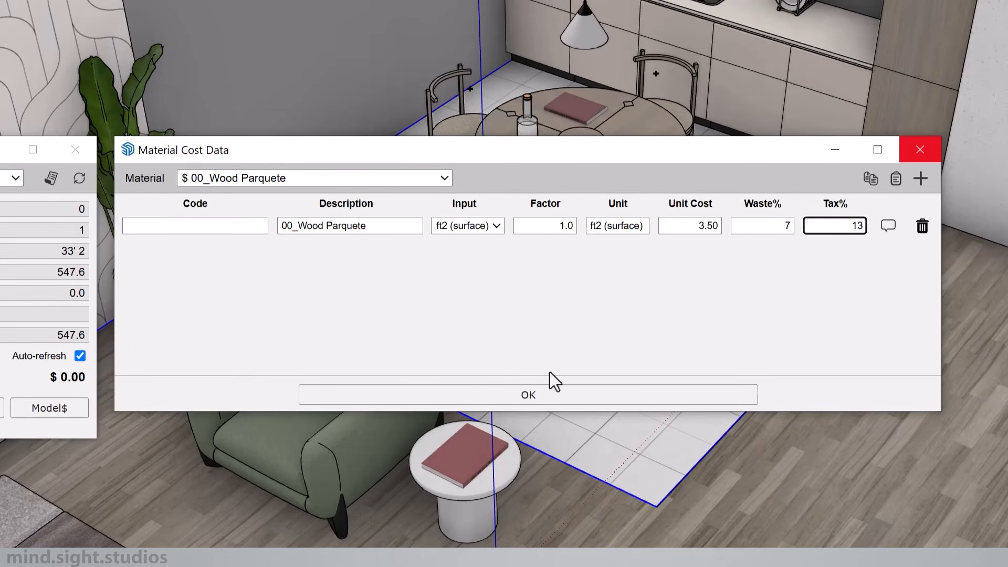
Step: Enter WD1 as the code of the 00_Wood Parquete cost line and confirm the material cost data
left_click(246, 226)
type("WE")
key("BackSpace")
type("D")
left_click(219, 264)
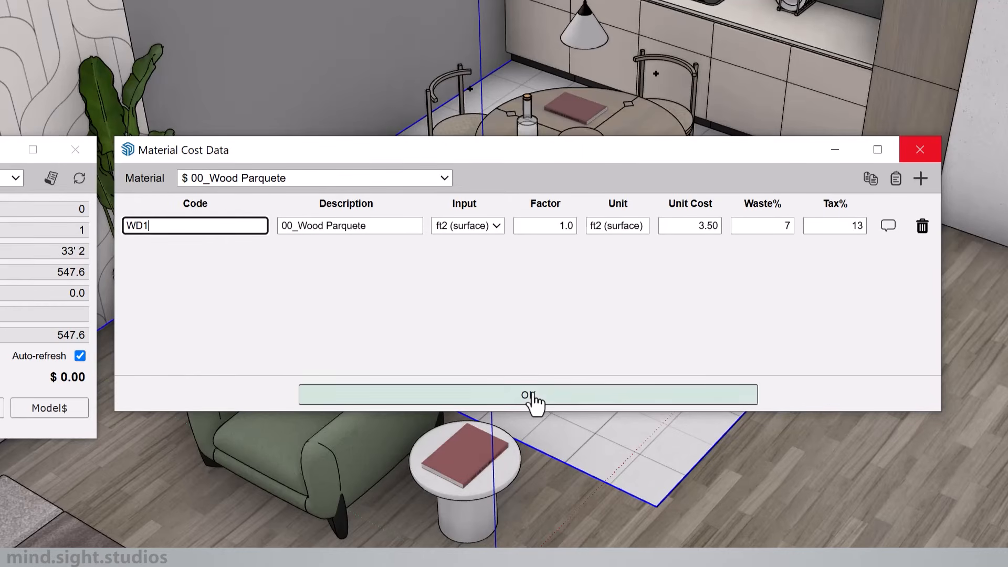
left_click(535, 404)
Step: Read the wood floor's cost and select other floor surfaces, including the washroom tile, to check their costs
left_click(165, 290)
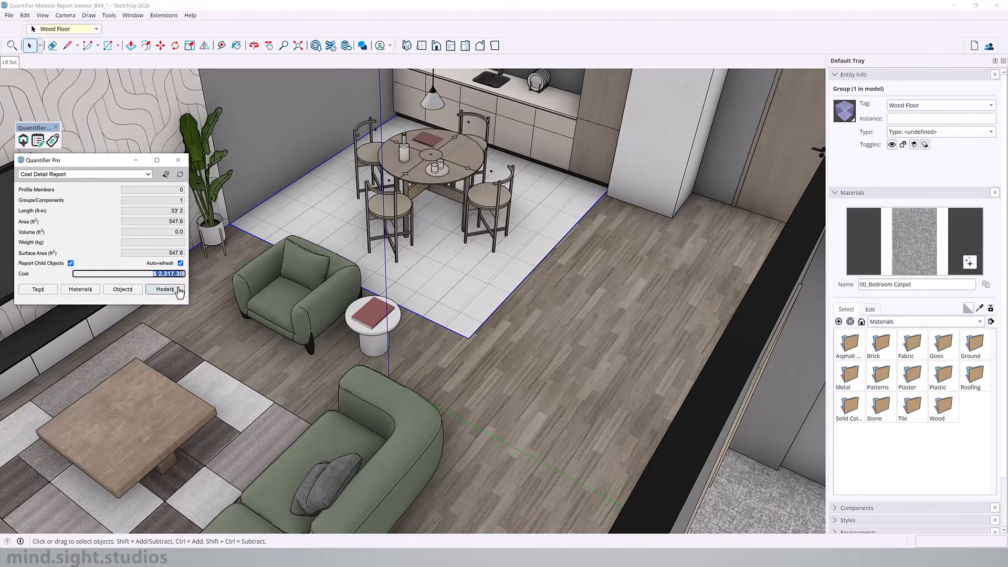
scroll(363, 273, "down", 5)
middle_click_drag(402, 278, 446, 279)
left_click(410, 267)
left_click(420, 318)
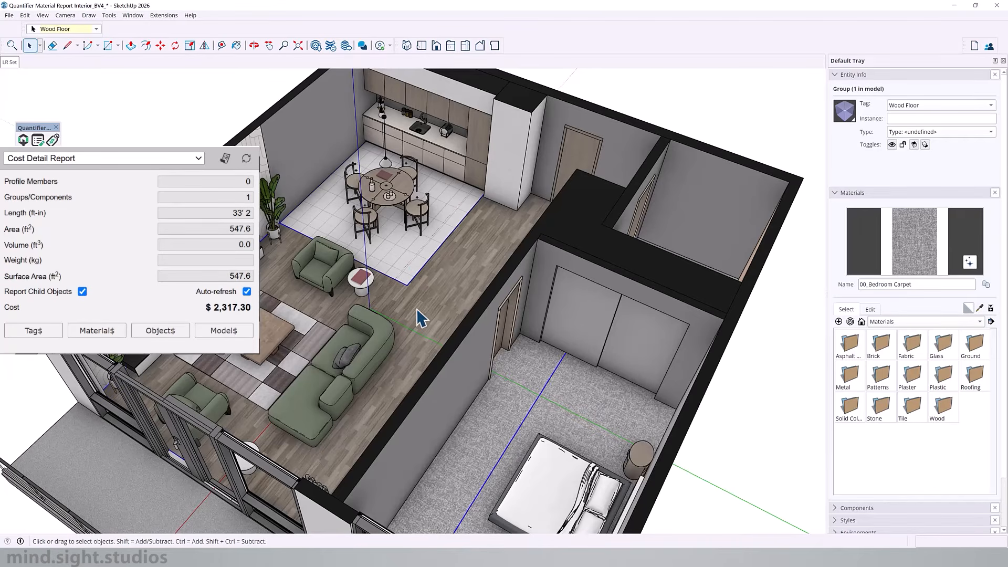
left_click(509, 375)
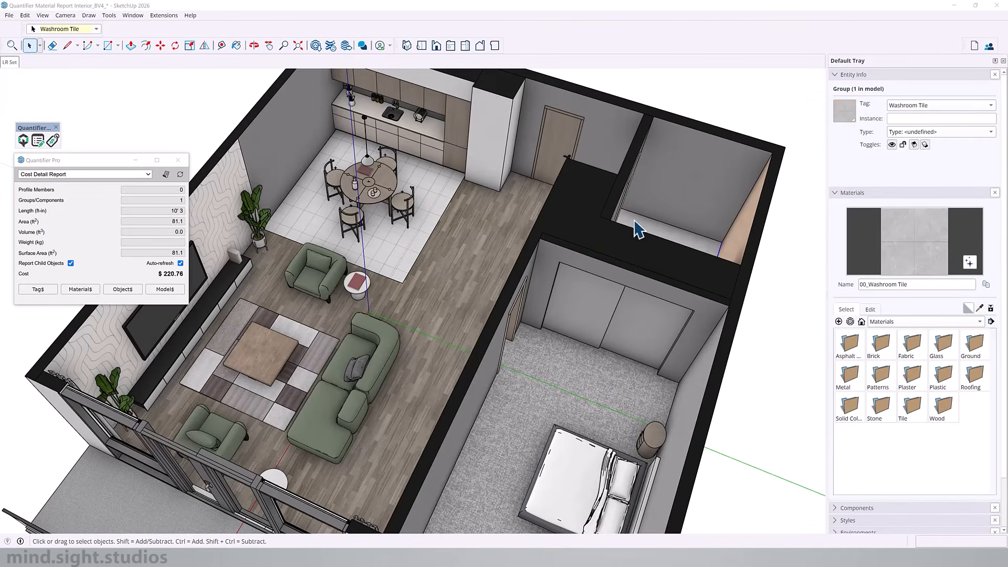
Step: Open the washroom tile's material cost data, review which materials carry cost data, and close it
key("o")
middle_click_drag(338, 268, 315, 278)
left_click(80, 290)
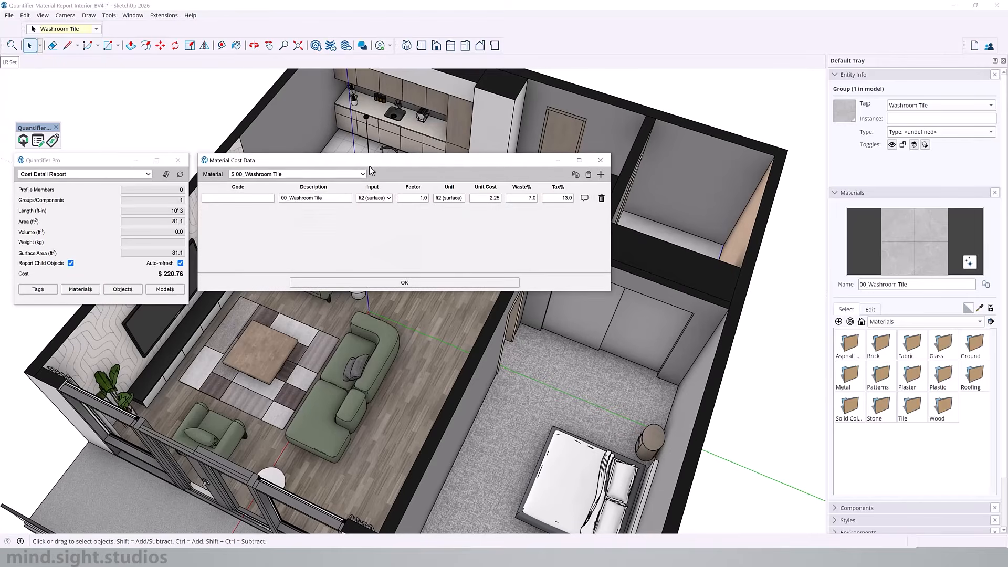
left_click(363, 174)
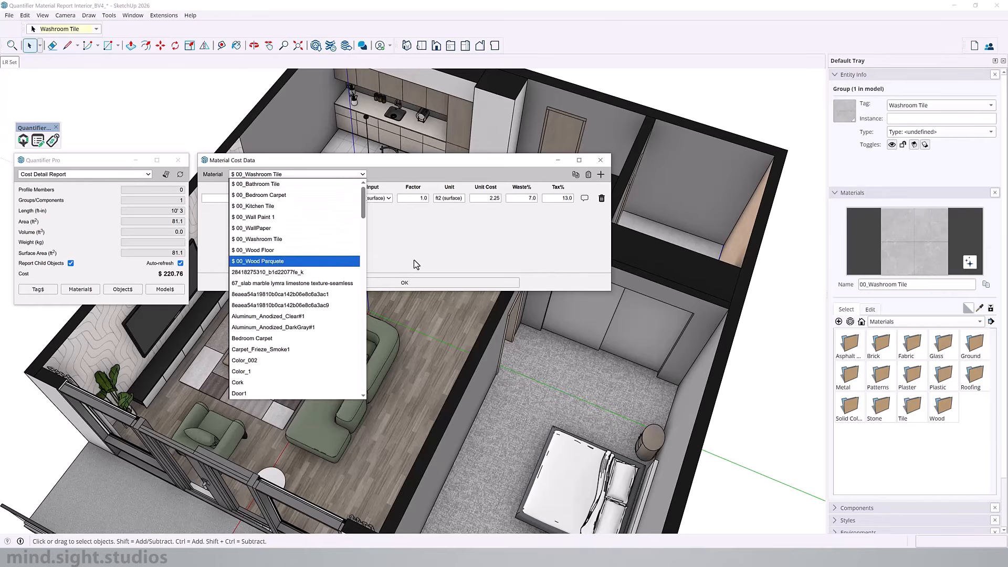
left_click(518, 216)
left_click(600, 160)
Step: Select a wood dining chair at the round table and open its object cost data
middle_click_drag(280, 284, 213, 281)
scroll(214, 282, "up", 4)
middle_click_drag(472, 304, 507, 350)
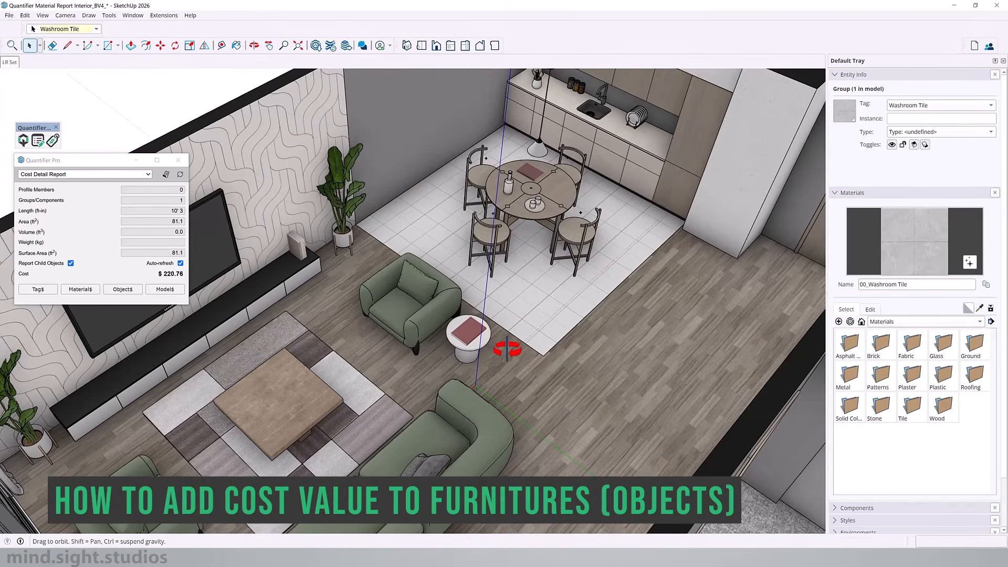
middle_click_drag(502, 284, 494, 420, "shift")
scroll(548, 271, "up", 4)
scroll(466, 281, "down", 3)
scroll(513, 356, "up", 4)
key("space")
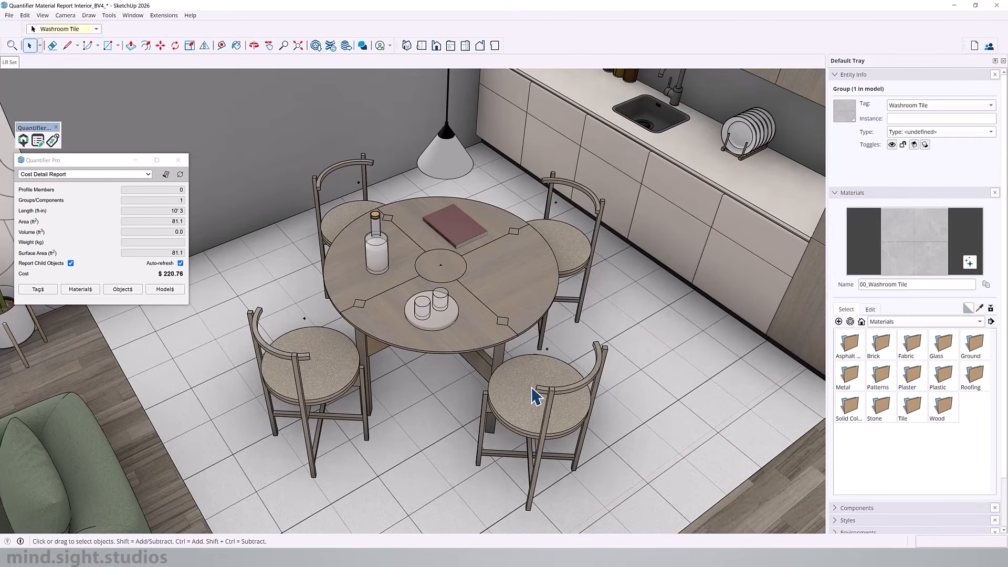
left_click(531, 387)
left_click(324, 349)
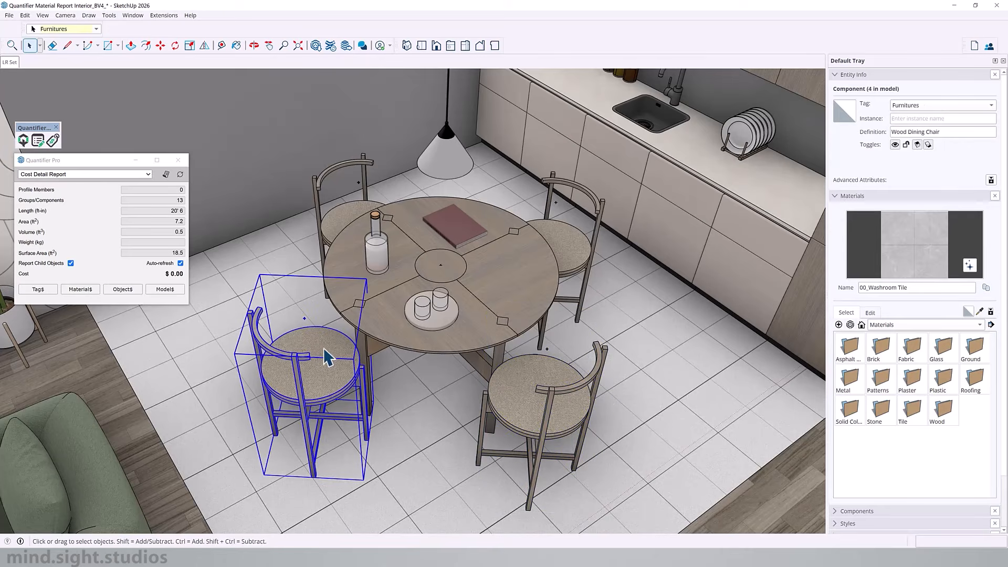
left_click(122, 292)
left_click(556, 383)
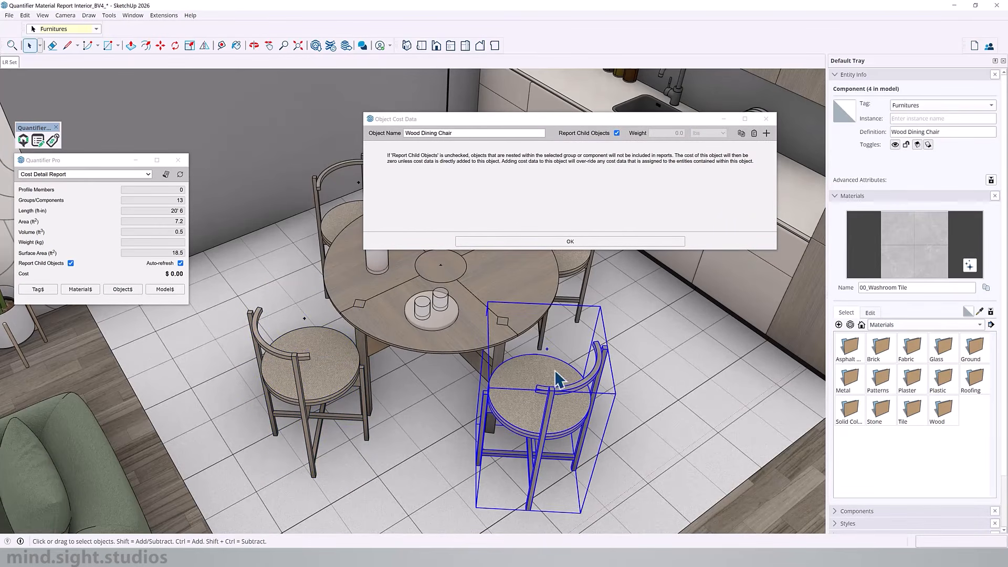
Step: Add a cost line to the Wood Dining Chair with code CHAIR, a unit cost per EA and 13% tax, and confirm
left_click(766, 135)
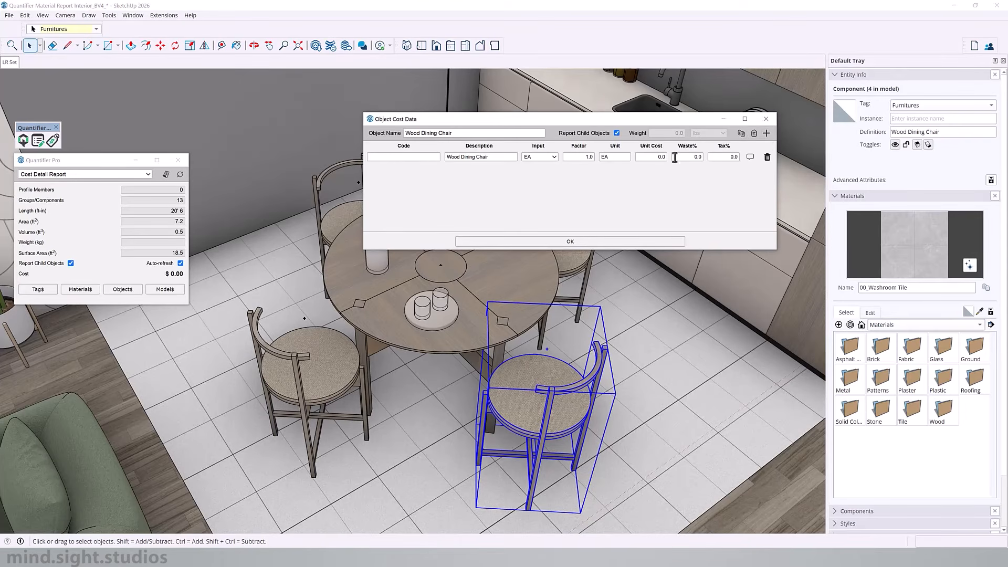
left_click(420, 157)
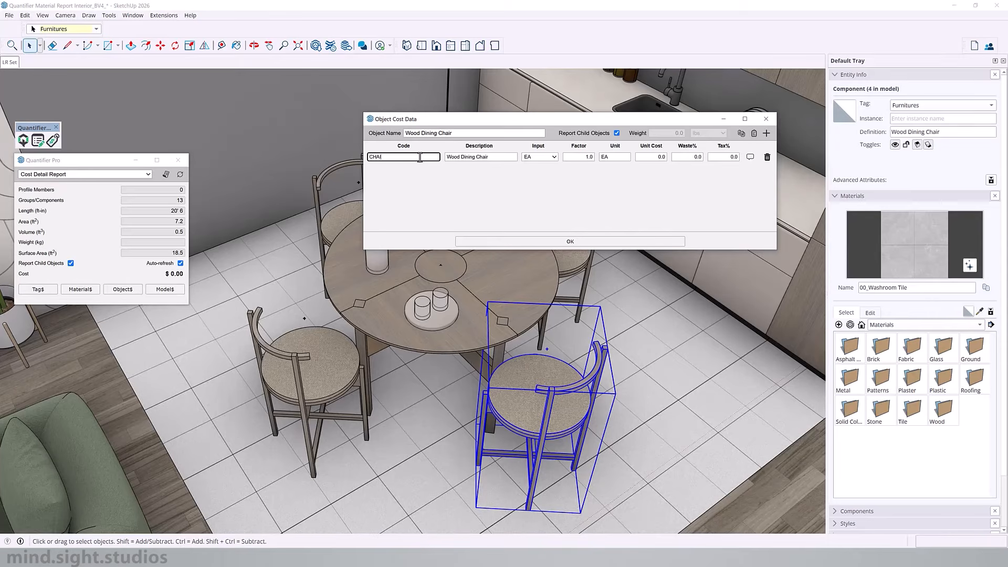
left_click(657, 157)
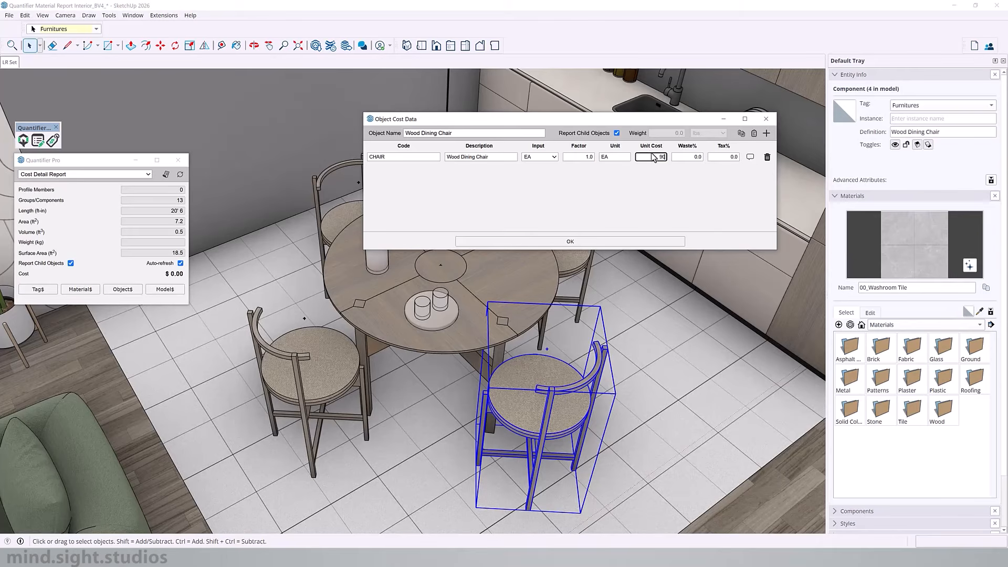
left_click(682, 156)
left_click(724, 158)
type("13")
left_click(620, 242)
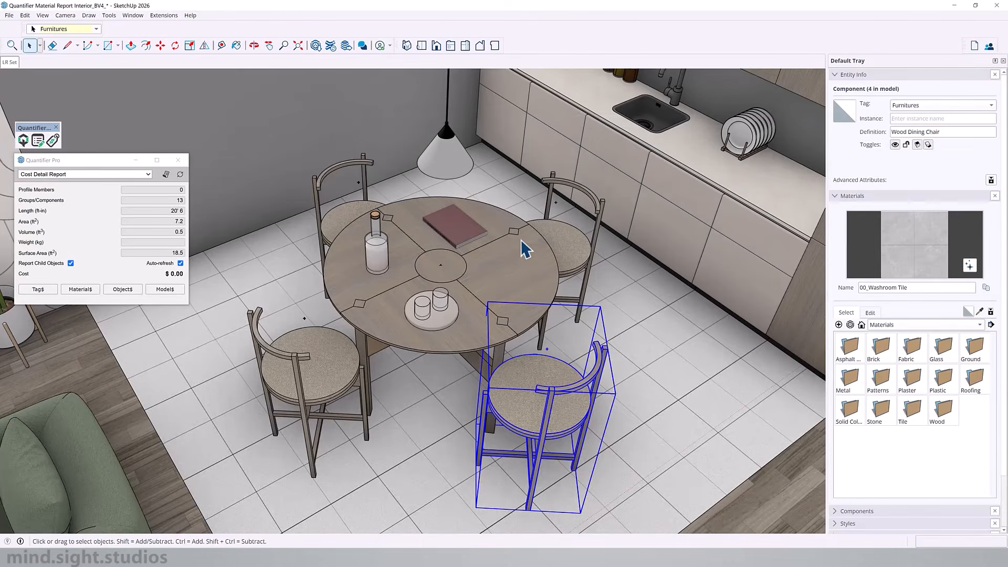
Step: Select the round dining table and add an object cost line with code TBL and unit cost 75
left_click(499, 284)
left_click(122, 289)
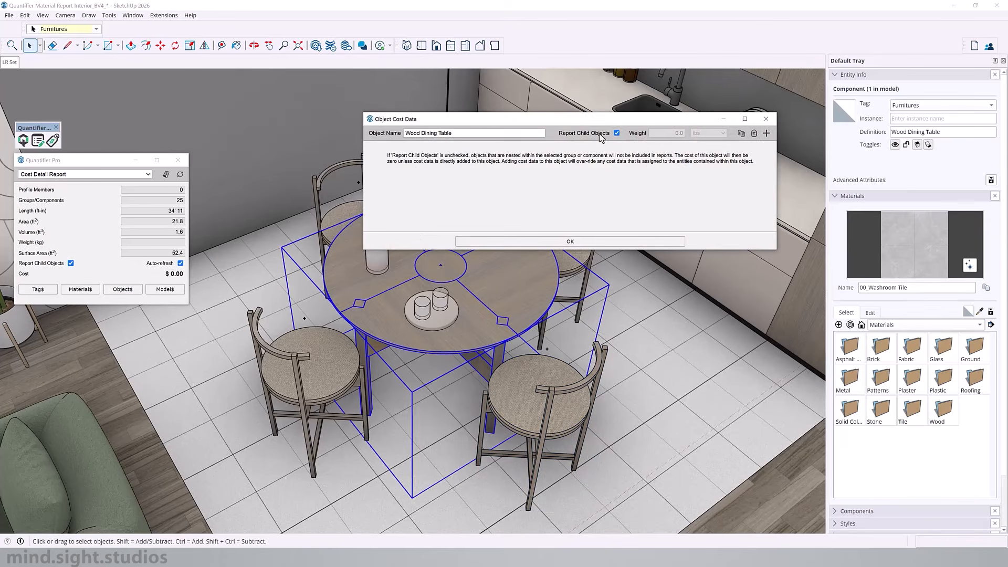
left_click(766, 133)
left_click(653, 156)
type("75")
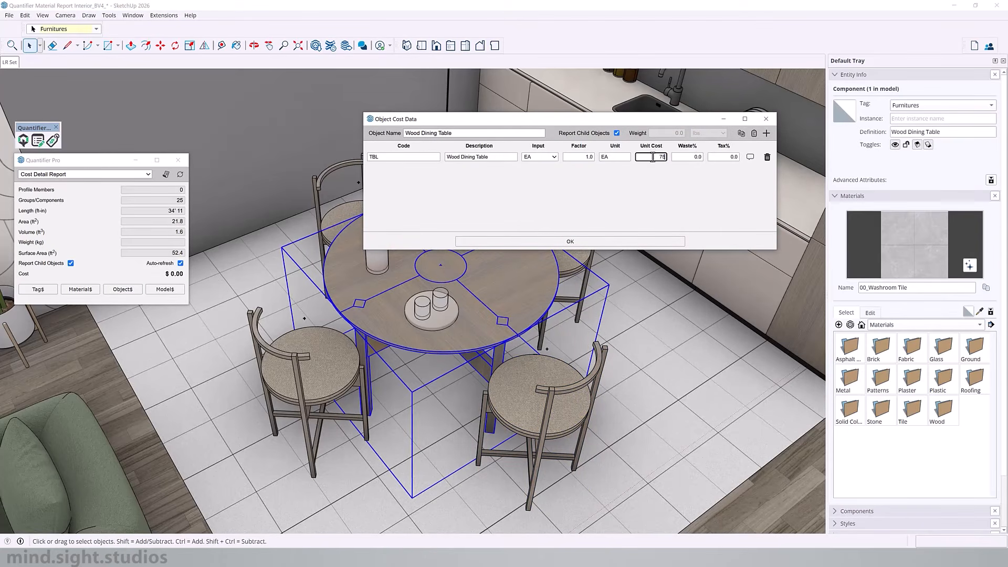
left_click(724, 158)
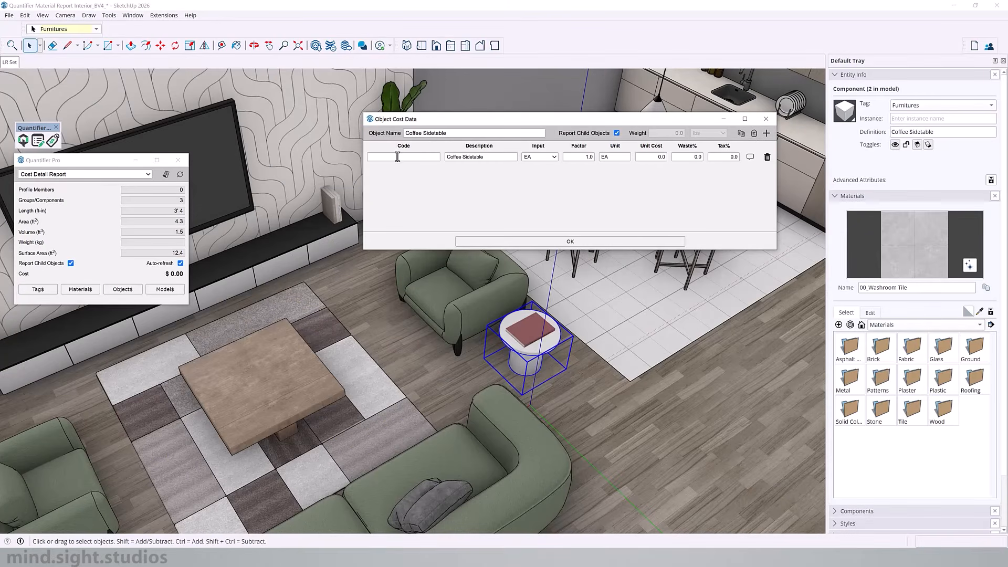
Step: Give the Coffee Sidetable a cost line with code TBL, unit cost 50 and 13% tax, and confirm it
left_click(398, 156)
type("TBL")
left_click(649, 157)
type("50")
left_click(727, 157)
type("13")
left_click(586, 243)
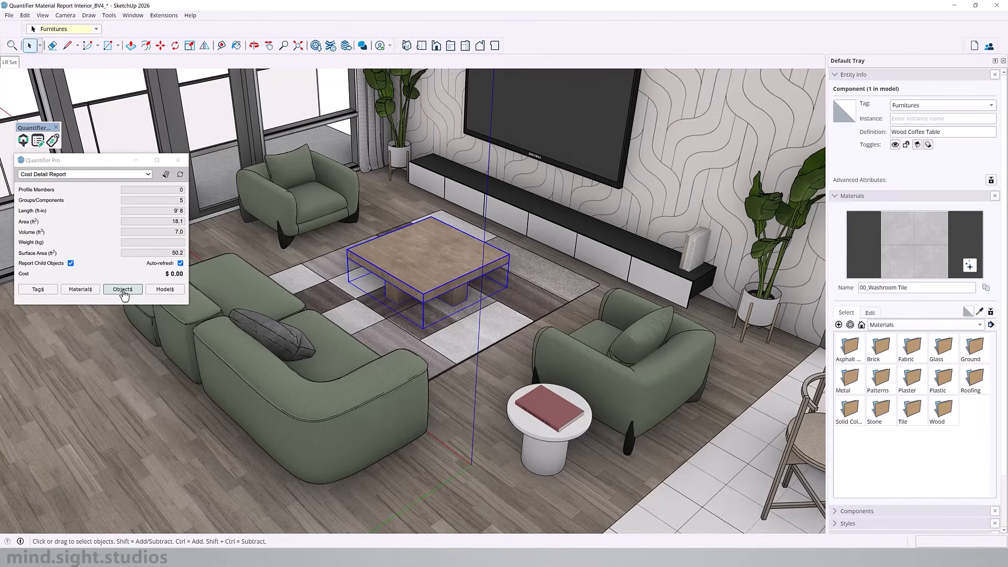
Step: Give the Wood Coffee Table an object cost line with code TBL, unit cost 75 and 13% tax, and confirm it
left_click(123, 289)
left_click(697, 120)
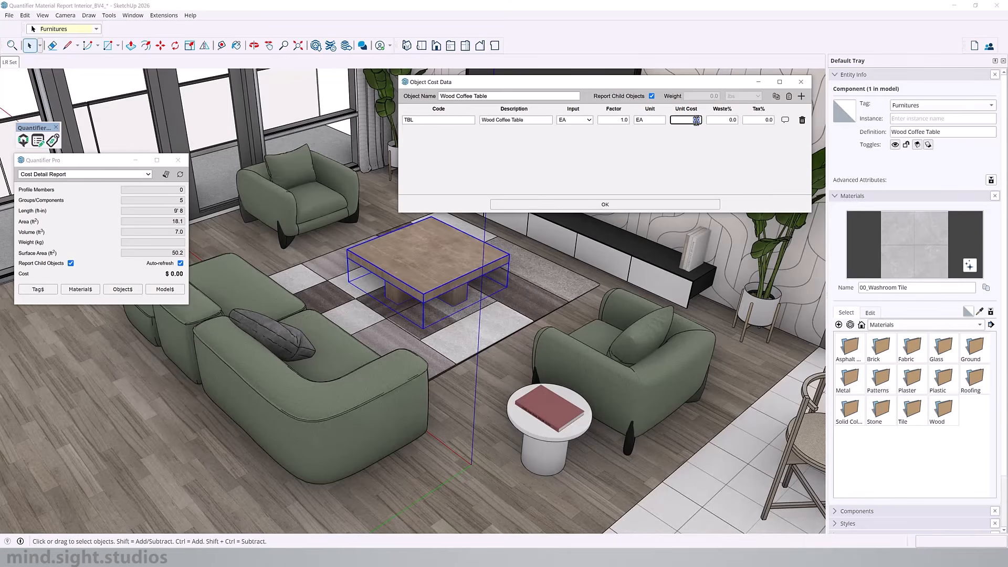
left_click(759, 120)
left_click(604, 205)
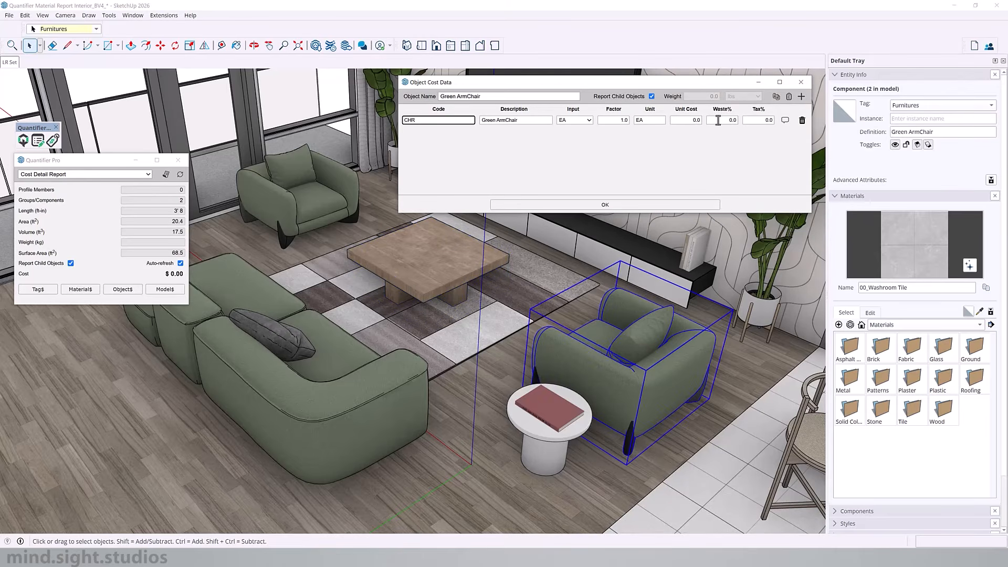
Step: Give the Green ArmChair a cost line with code CHR, unit cost 110 per EA and 13% tax, and confirm it
left_click(696, 121)
type("110")
left_click(756, 120)
left_click(652, 205)
Step: Give the Green Sofa a cost line with code CHR, unit cost 175 per EA and 13% tax, and confirm it
left_click(671, 120)
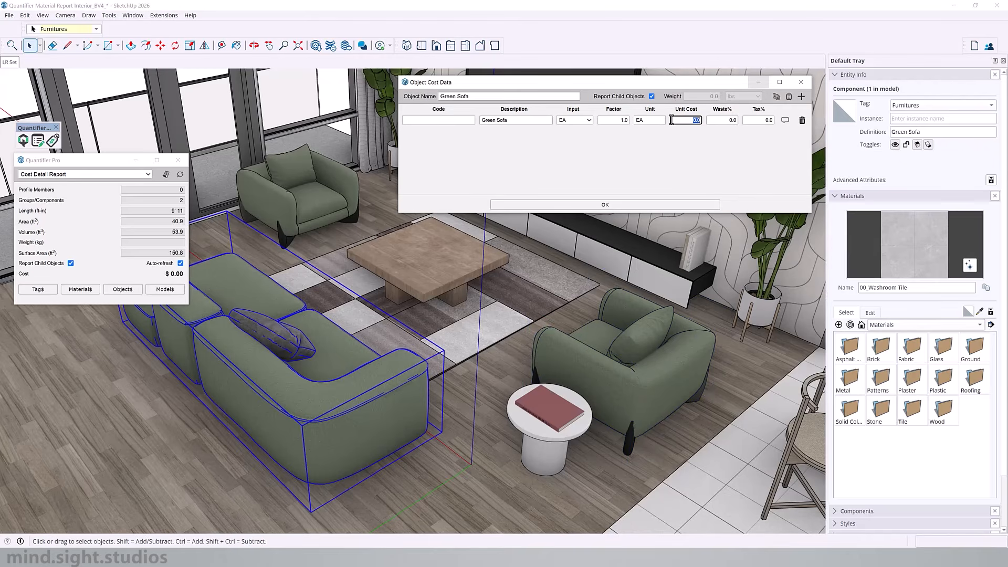
type("175")
left_click(437, 121)
type("COUCH")
left_click(756, 120)
left_click(655, 204)
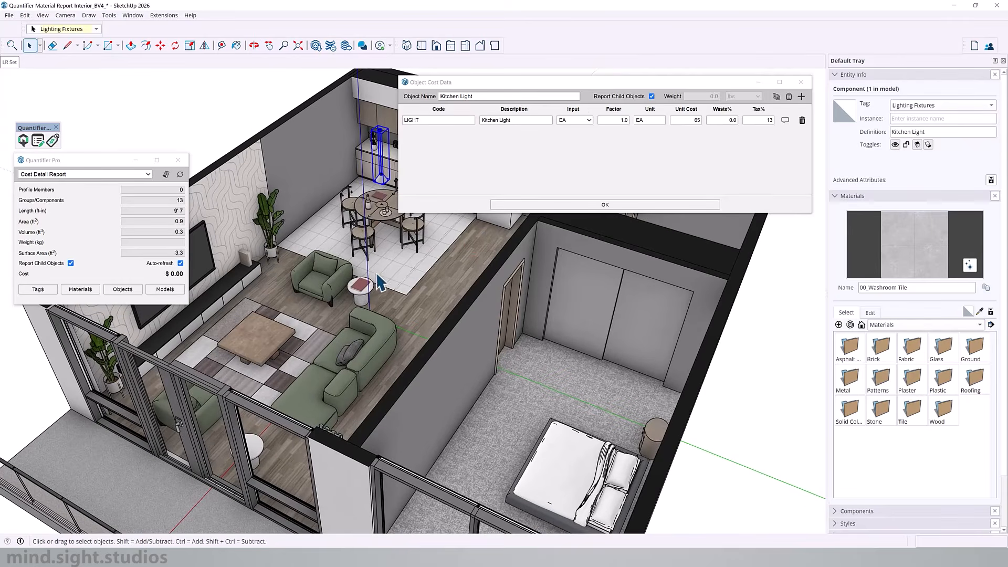
Step: Select the wood coffee table, TV console, TV and coffee side table in turn to review their object cost data
scroll(248, 337, "up", 3)
left_click(263, 357)
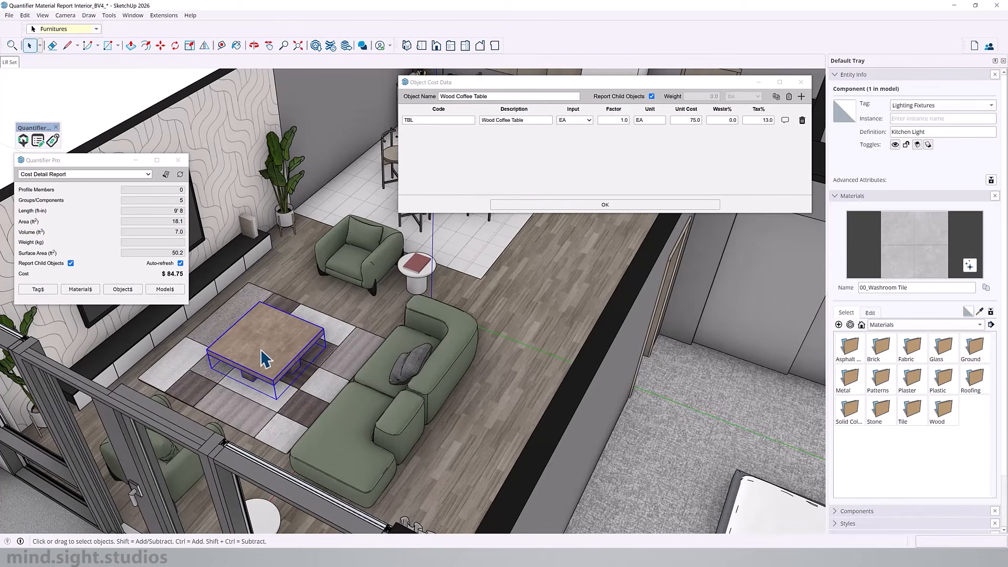
left_click(240, 263)
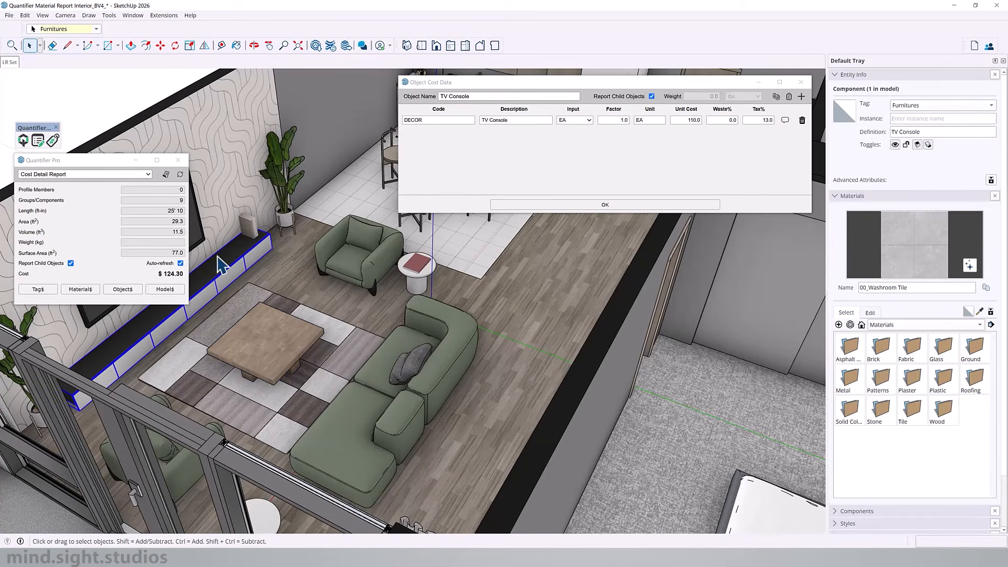
left_click(198, 244)
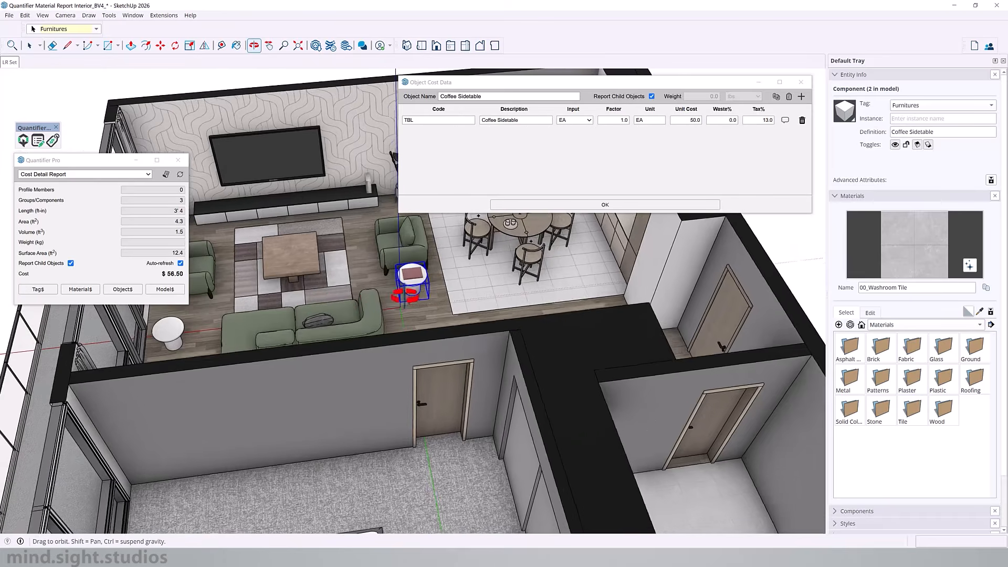
middle_click_drag(412, 278, 437, 252)
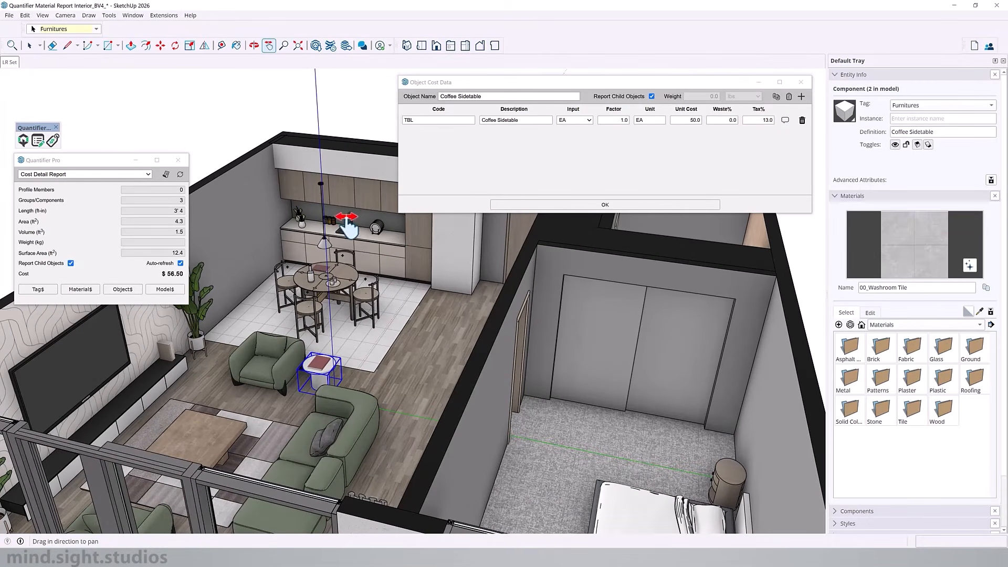
Step: Generate a Cost Detail Report for the selected coffee side table and move the report window aside to reveal the model
left_click(142, 175)
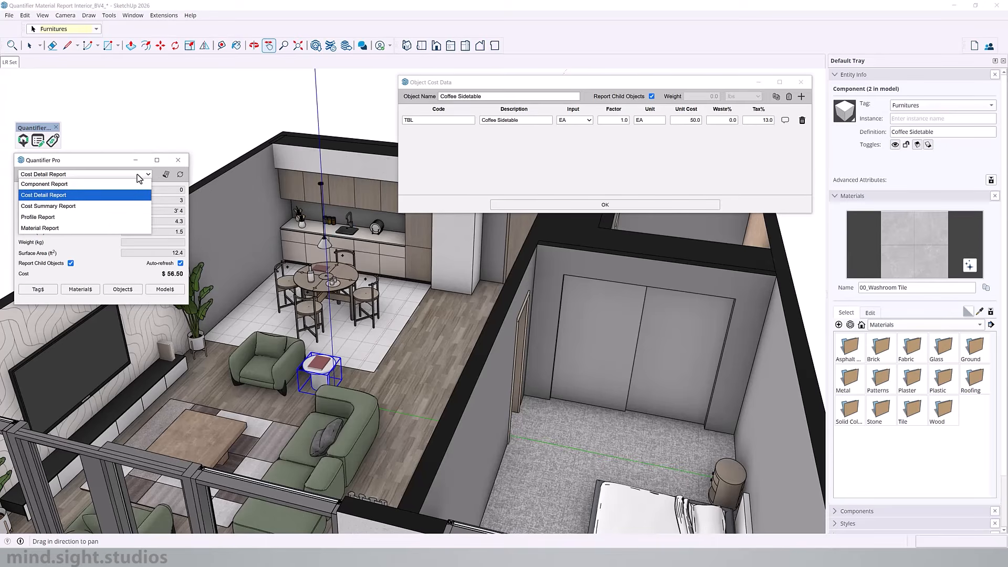
left_click(69, 197)
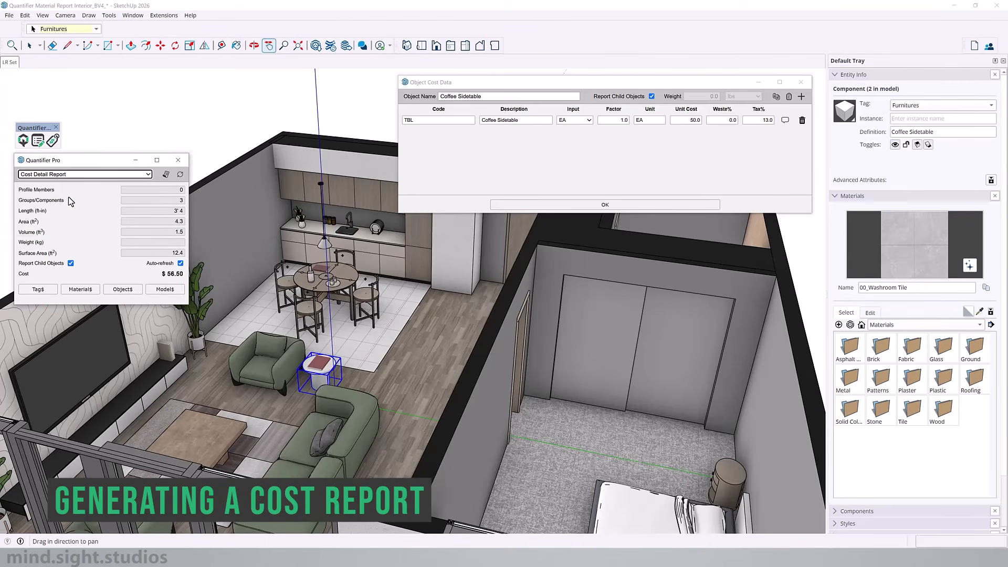
left_click(546, 204)
left_click(165, 173)
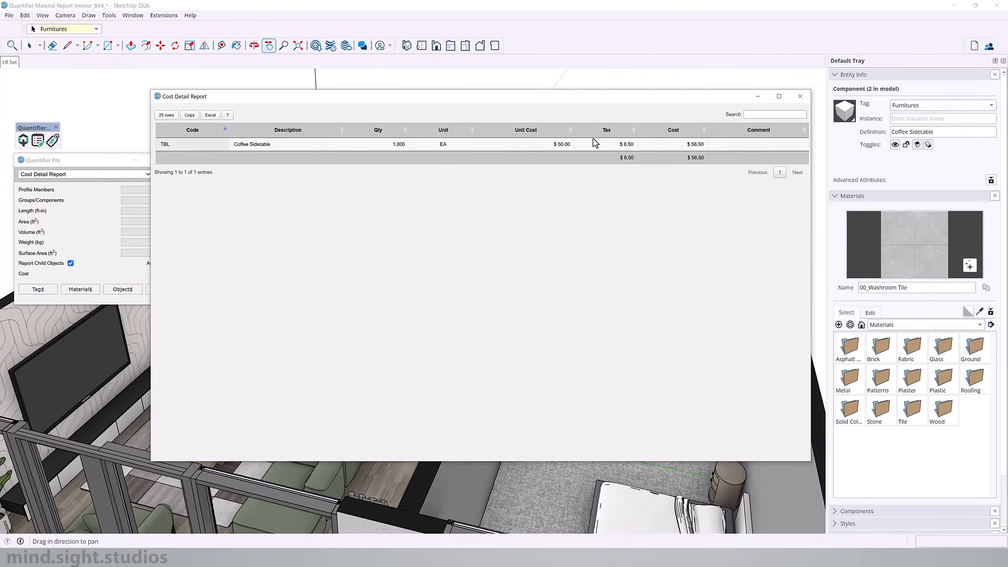
left_click_drag(497, 99, 821, 74)
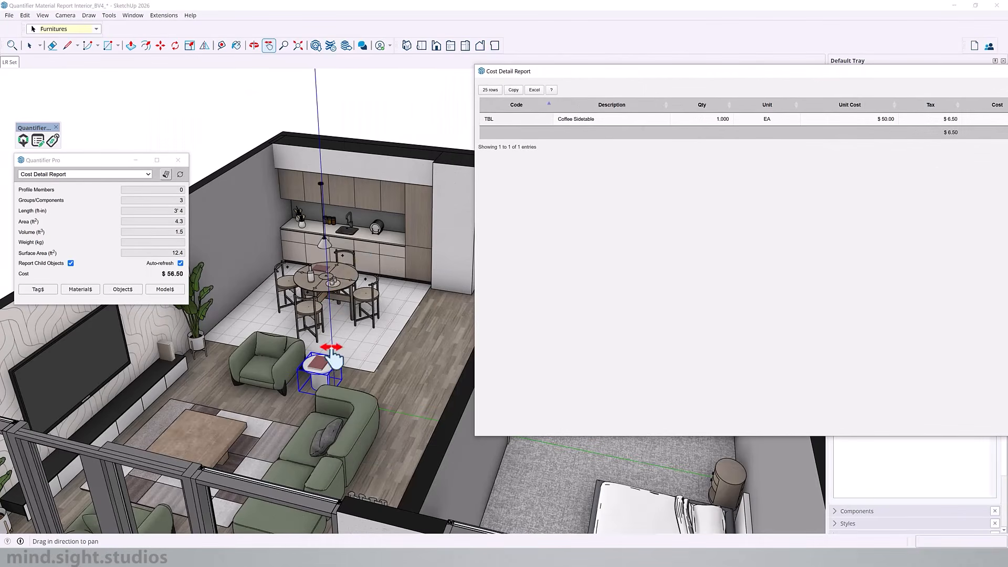
Step: Clear the current selection, select the whole apartment model and generate its Cost Detail Report
scroll(291, 321, "down", 10)
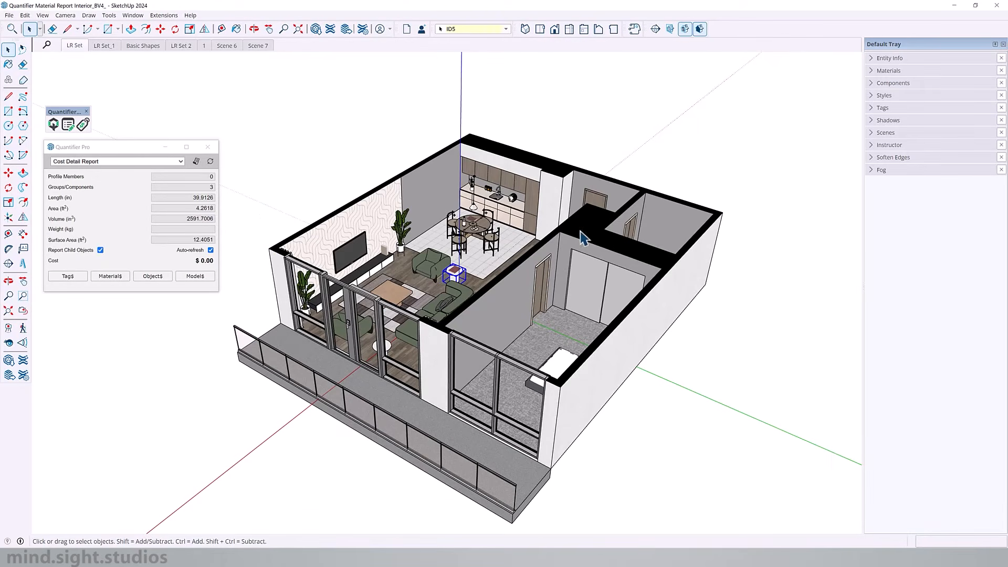
left_click(586, 124)
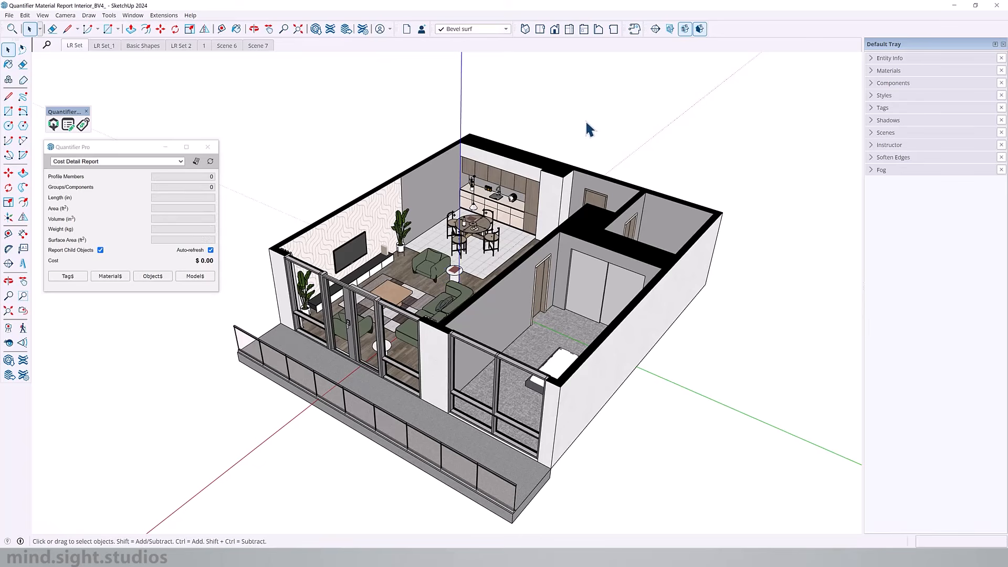
left_click_drag(476, 323, 316, 465)
left_click_drag(265, 494, 264, 496)
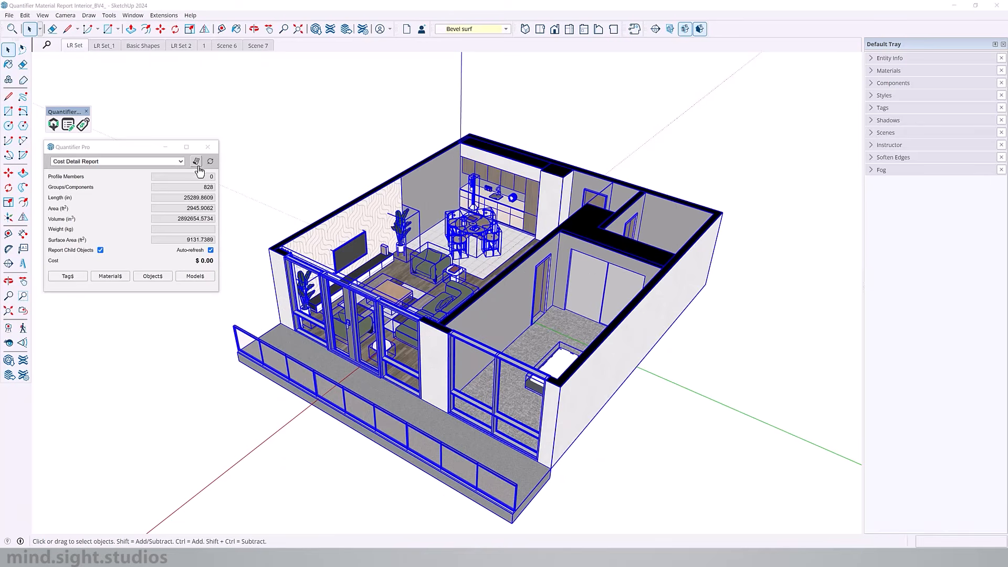
left_click(297, 127)
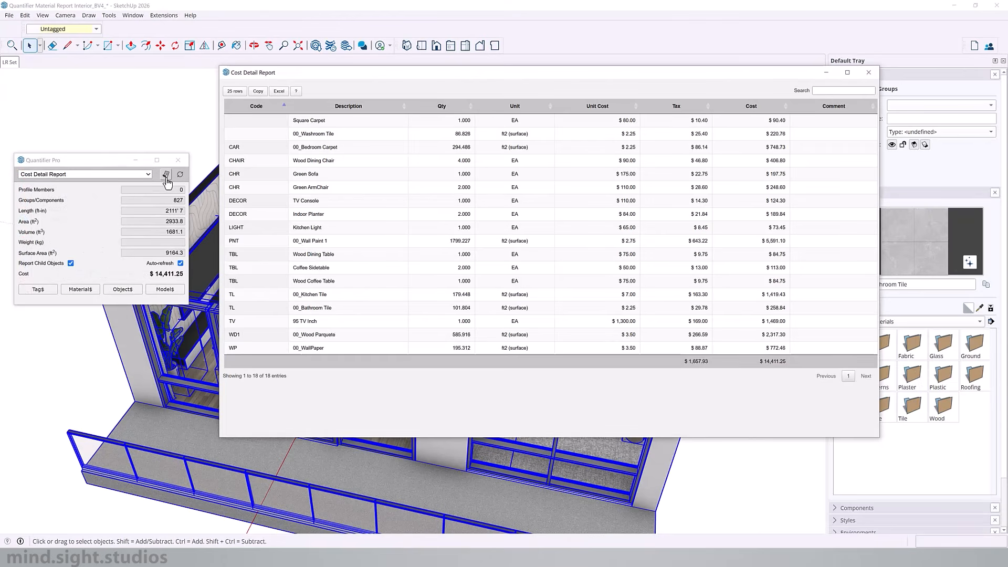
Step: Enlarge the Cost Detail Report window and examine the model's overall cost and tax totals
left_click(153, 274)
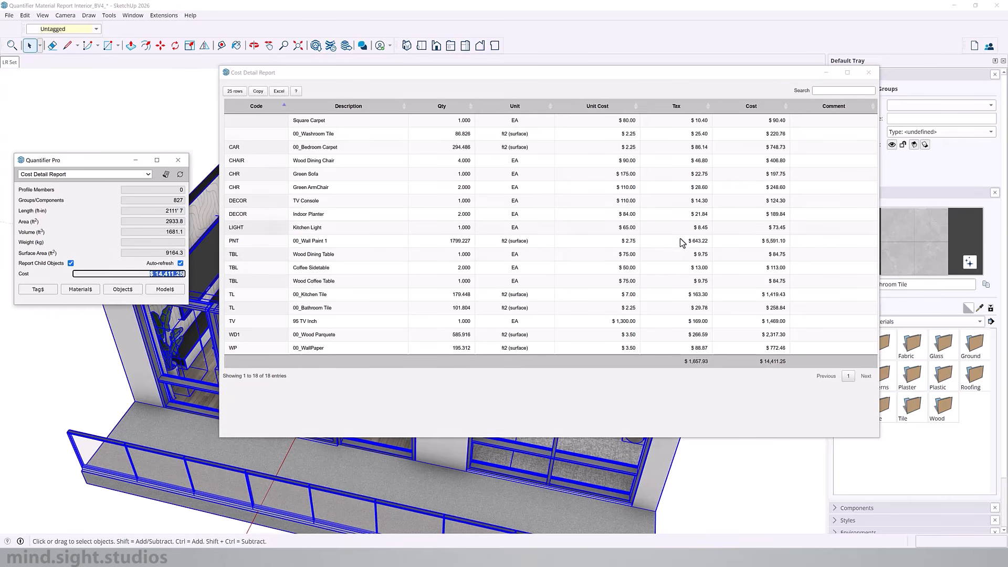
left_click_drag(859, 439, 859, 513)
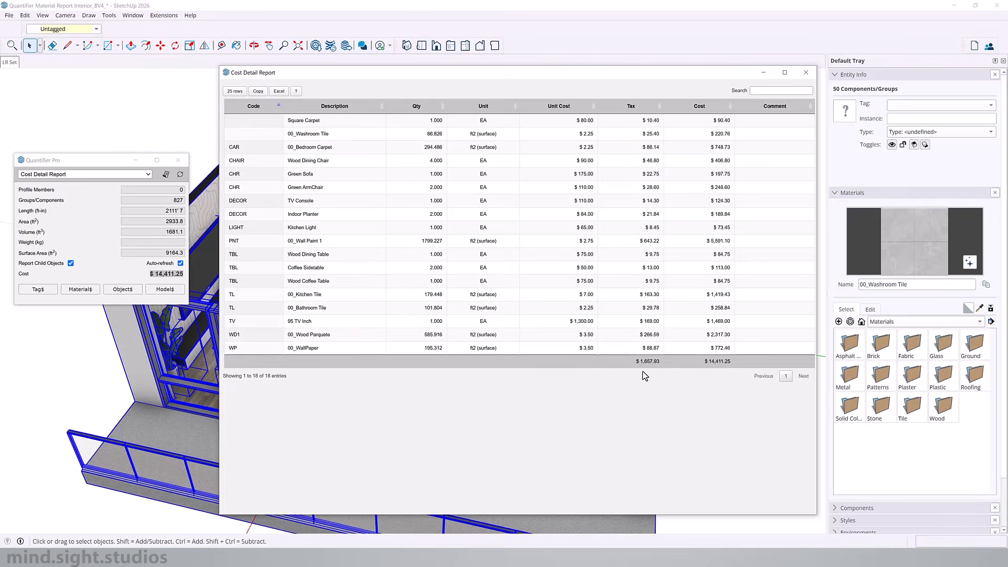
double_click(712, 361)
double_click(641, 363)
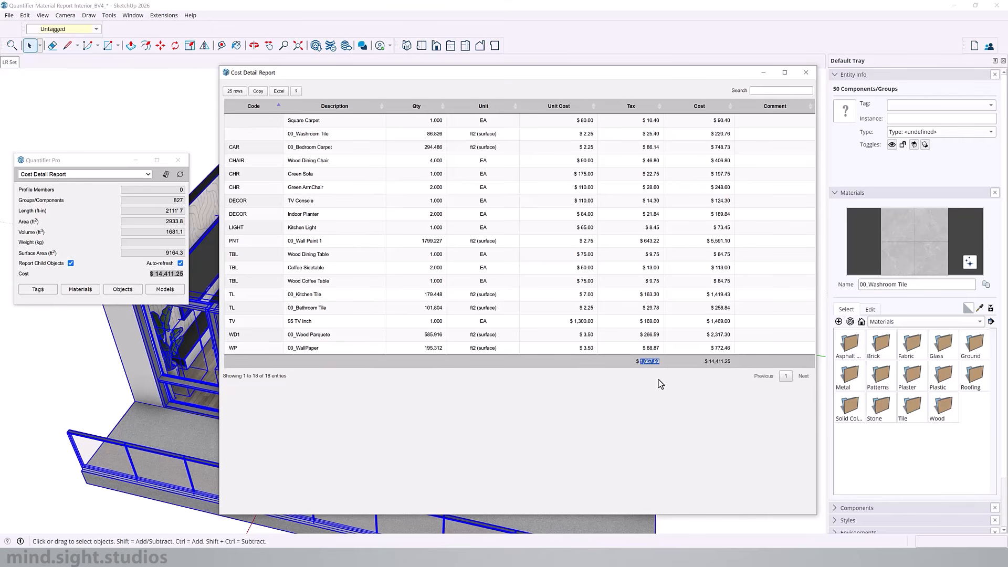